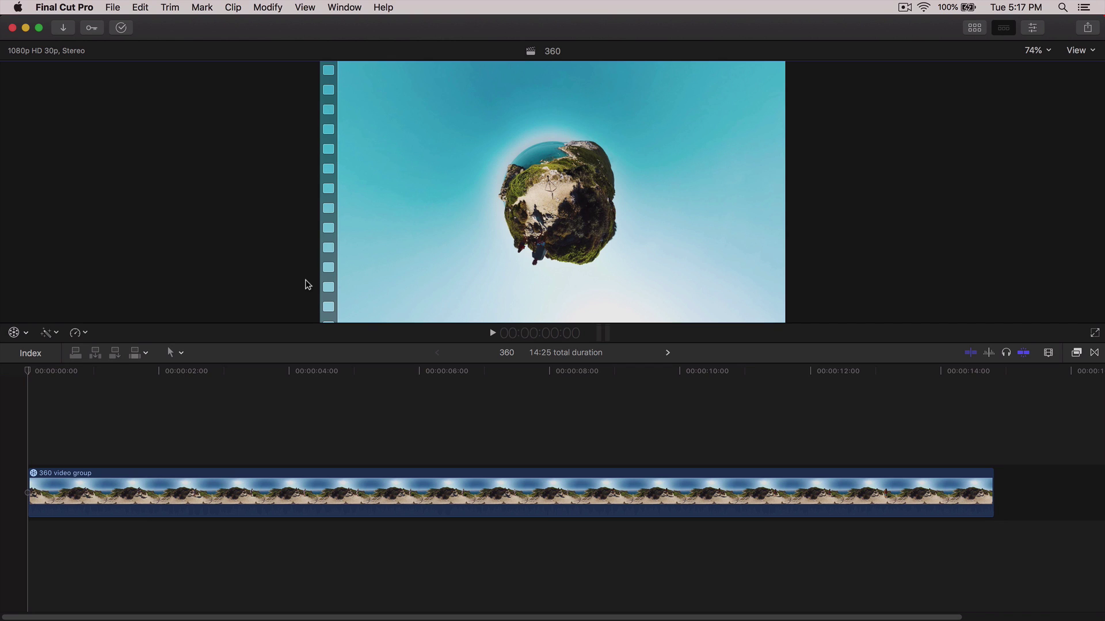
- Open the Media Import window from the File > Import menu
drag(28, 372, 31, 399)
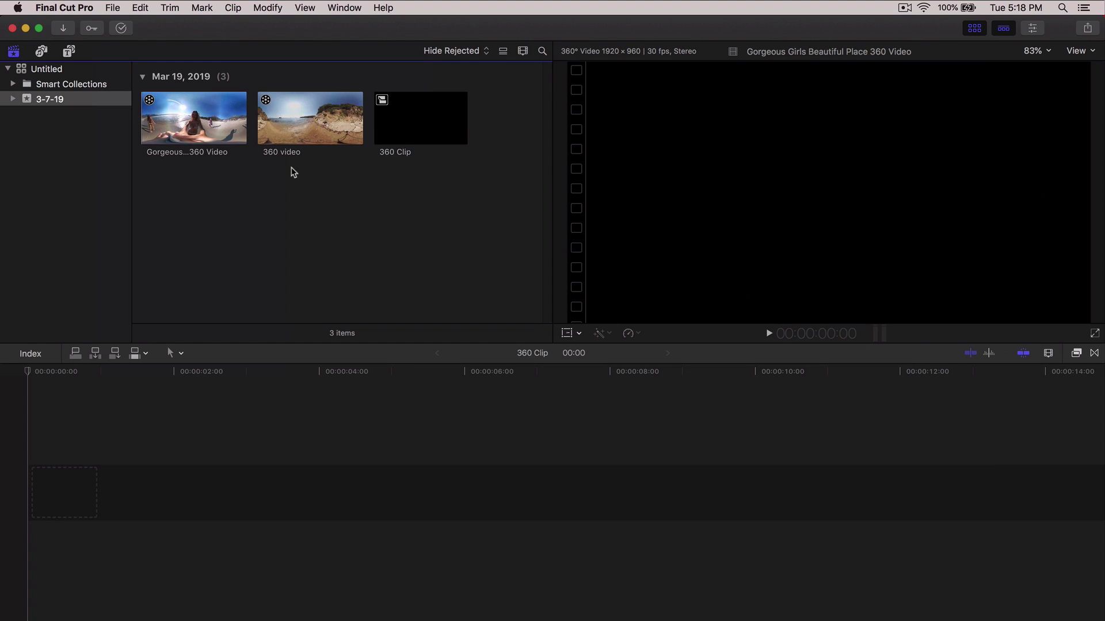
click(112, 8)
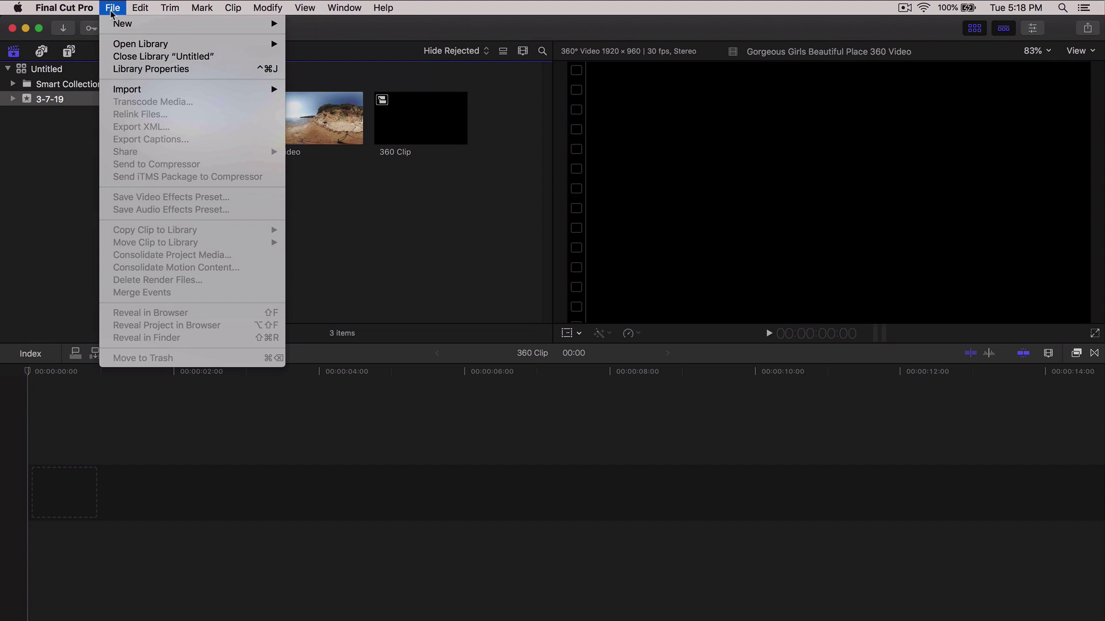
mouse_move(146, 90)
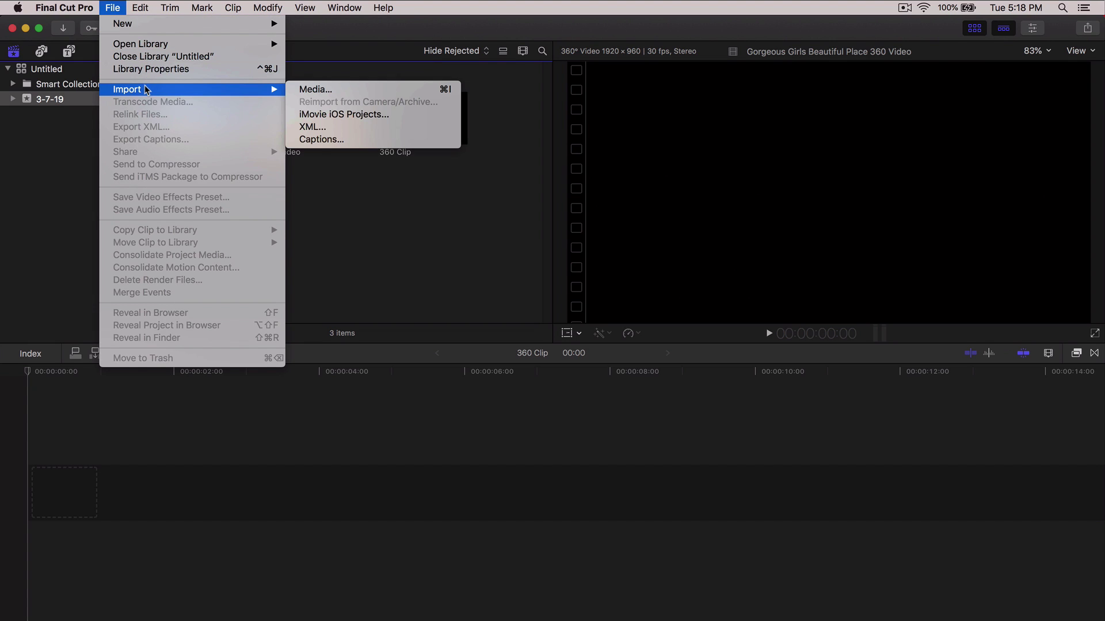
click(306, 88)
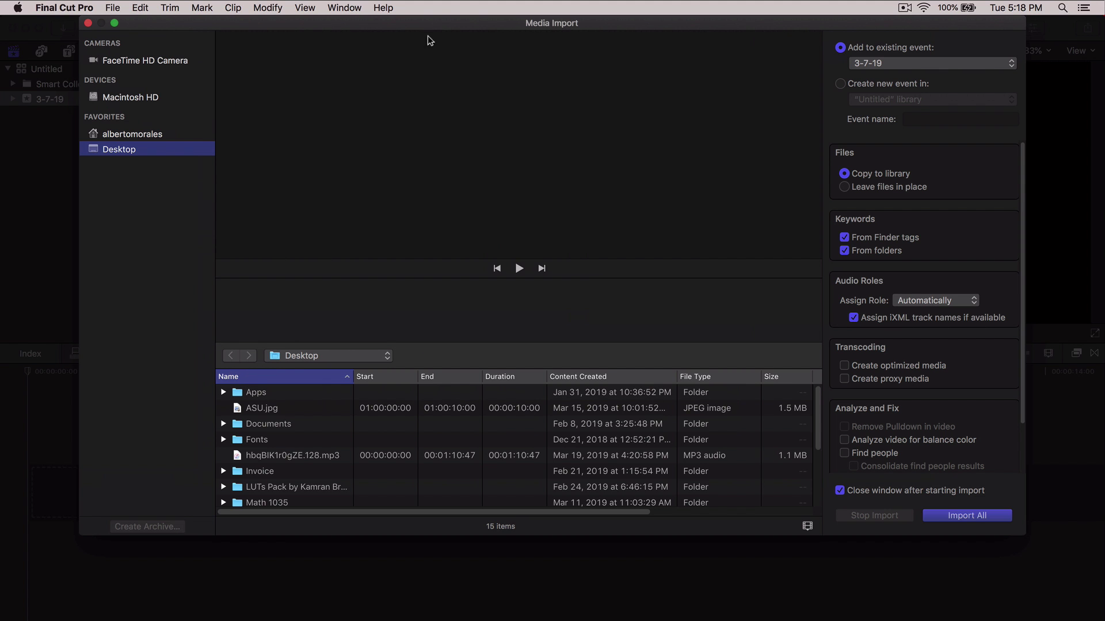
drag(419, 24, 414, 60)
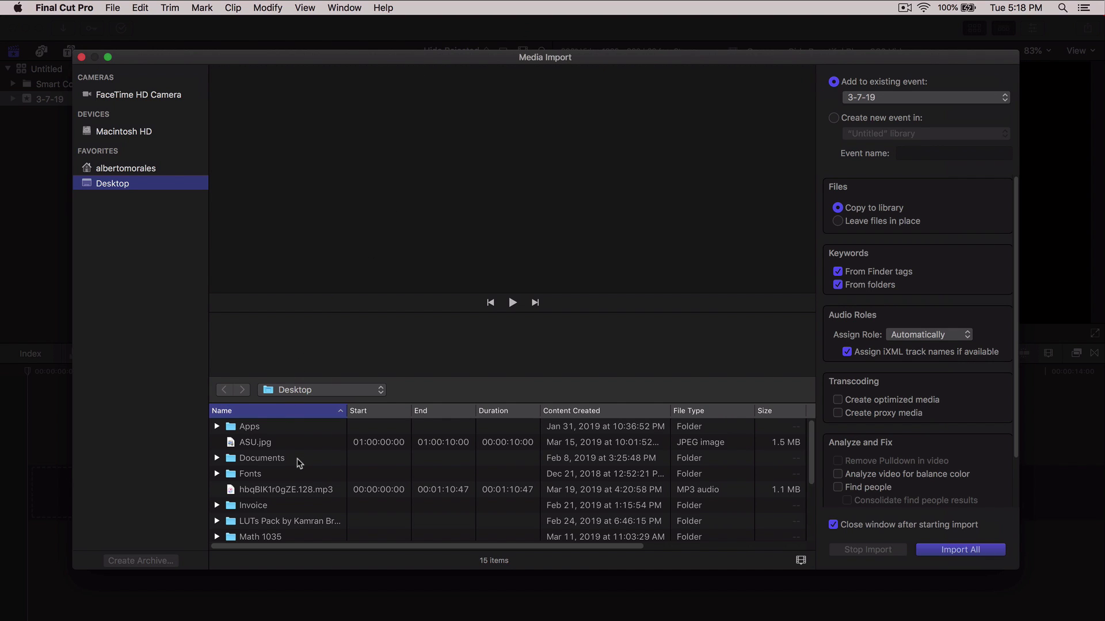
- Show the 360° Mode column in Downloads and select the 04:07:00 equirectangular beach clip
scroll(299, 463, down, 2)
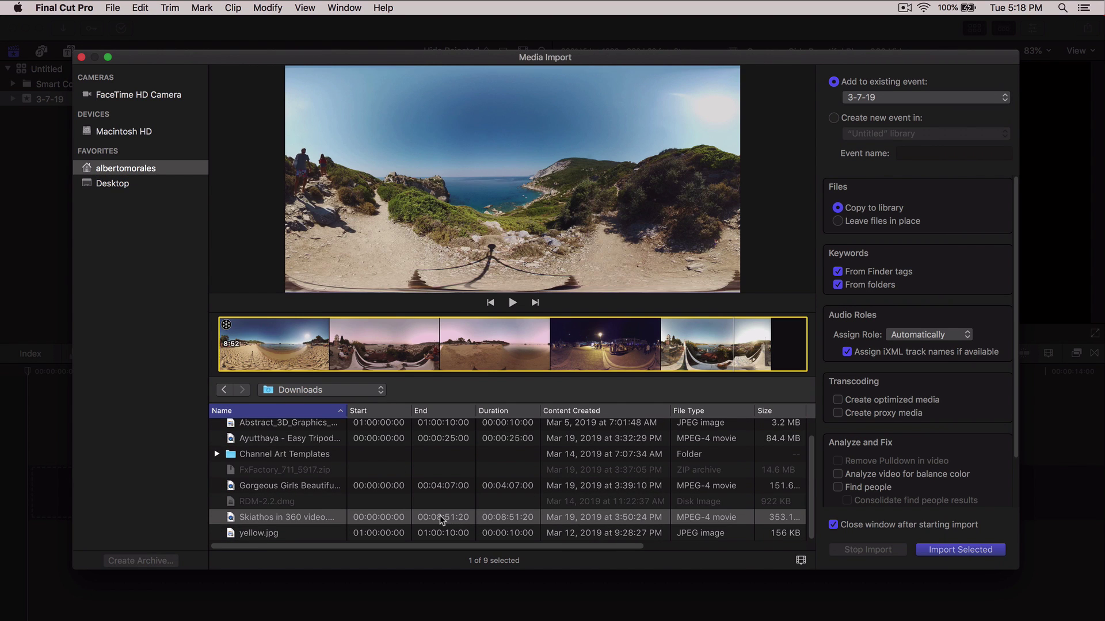
scroll(436, 512, right, 1)
scroll(436, 512, right, 2)
scroll(627, 507, right, 1)
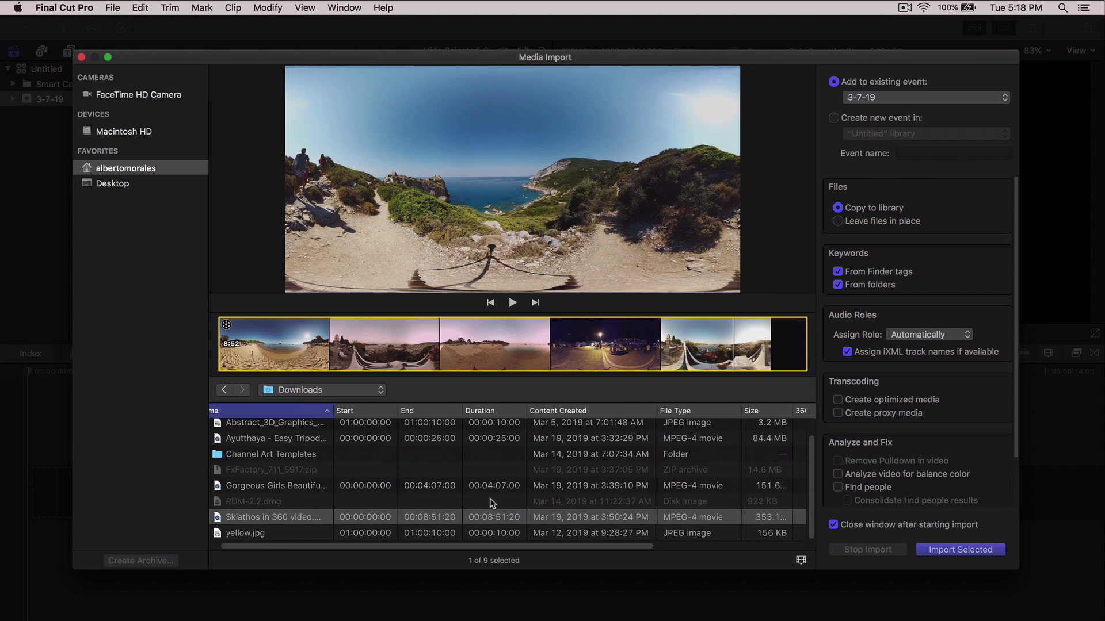
drag(449, 548, 658, 544)
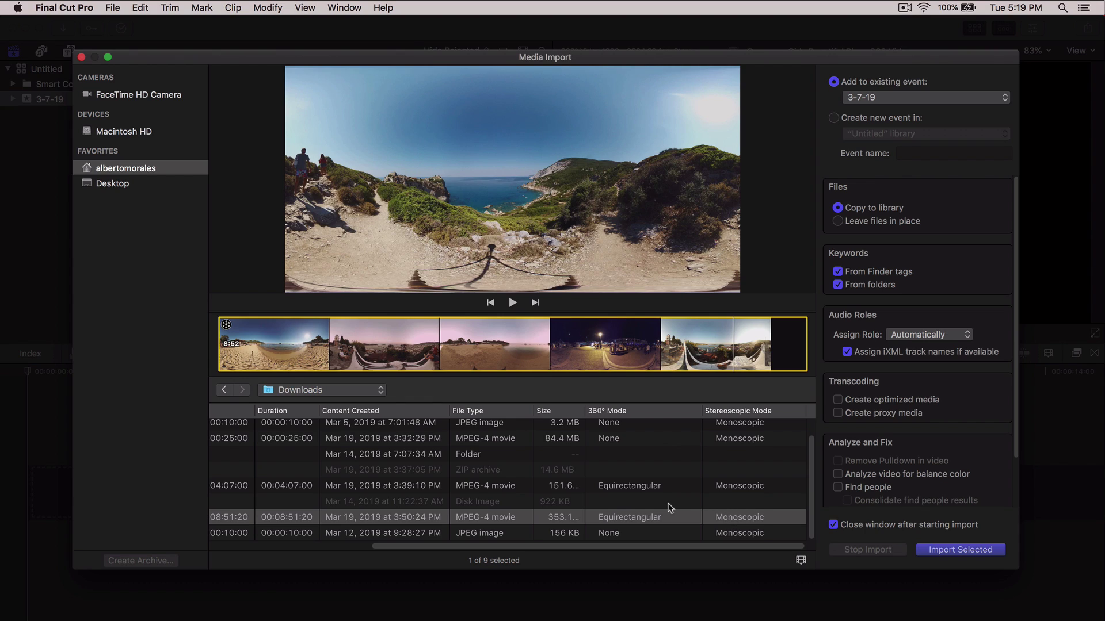
click(656, 487)
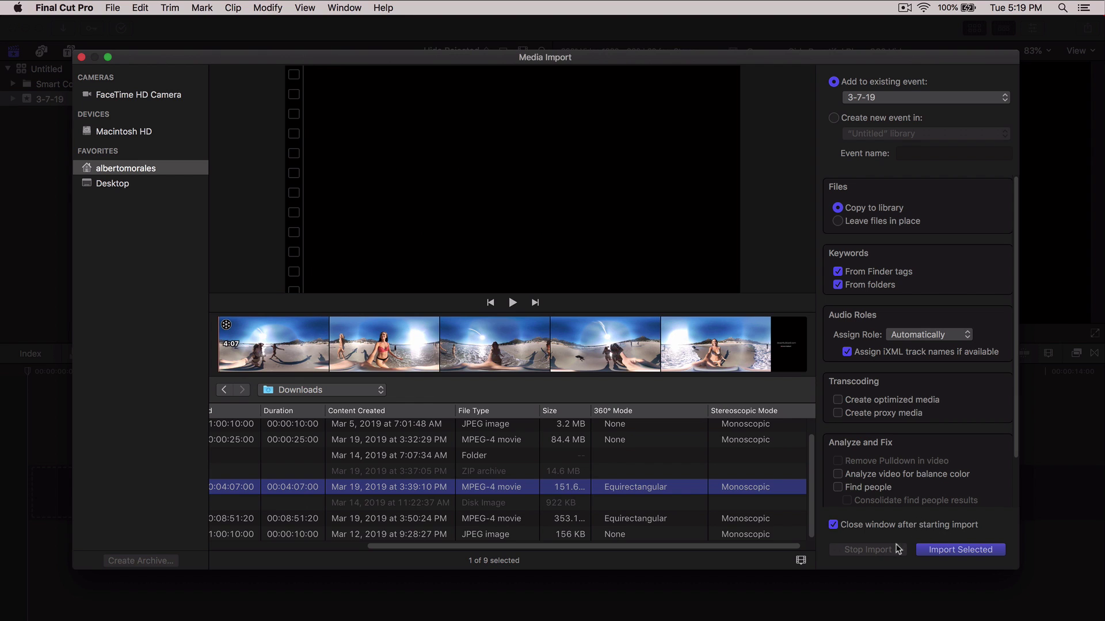
- Close the importer and add the Gorgeous Girls Beautiful Place 360 Video clip to the 360 Clip timeline
click(81, 57)
click(311, 102)
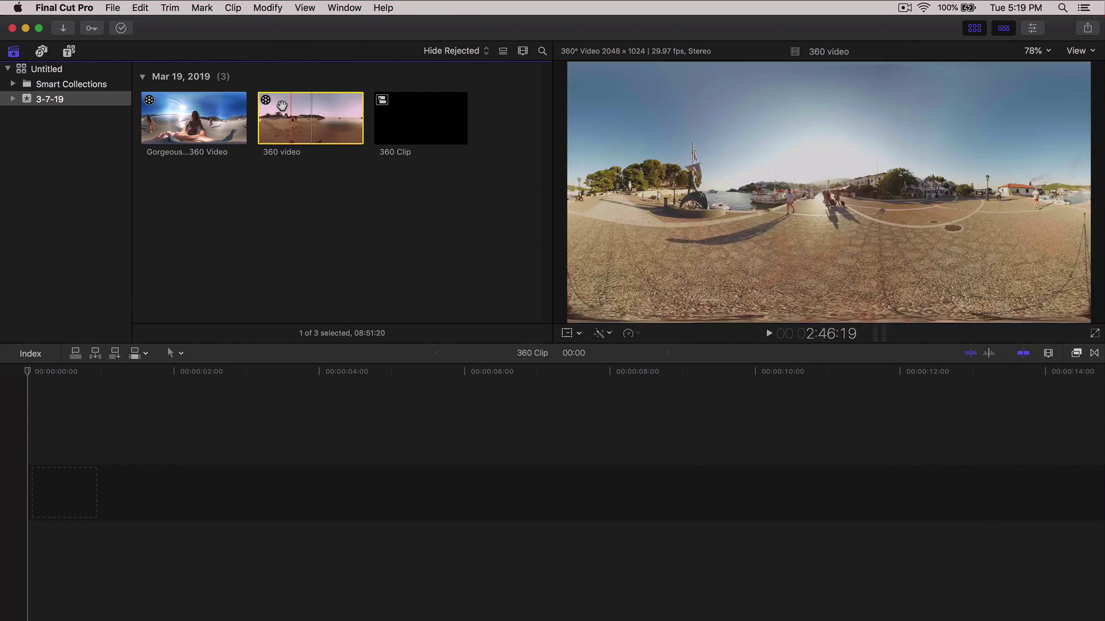
click(167, 114)
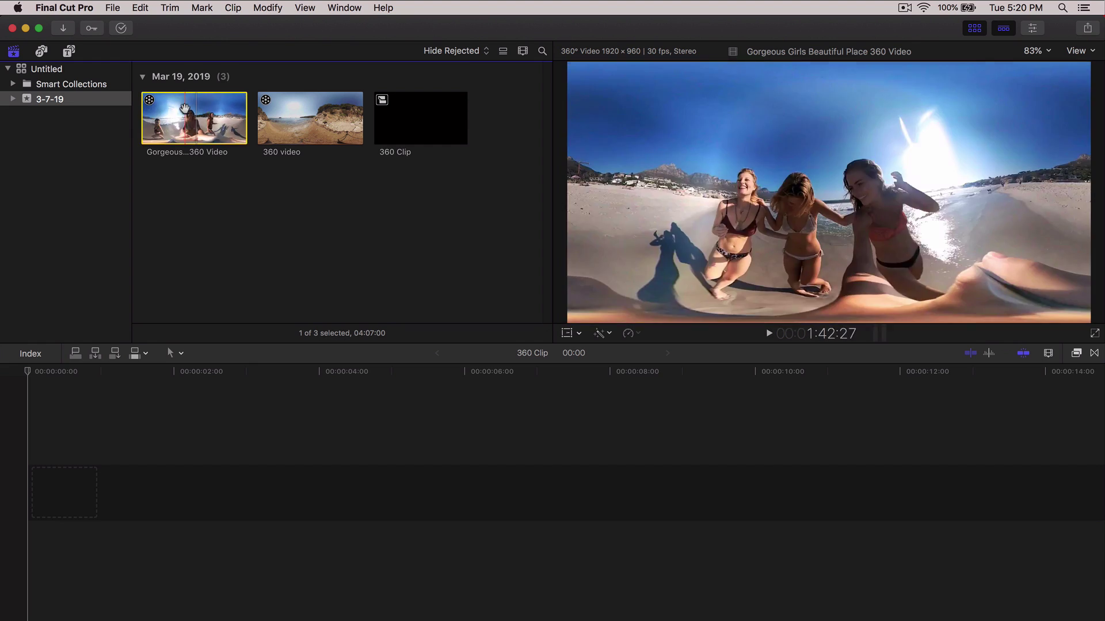
drag(183, 107, 168, 443)
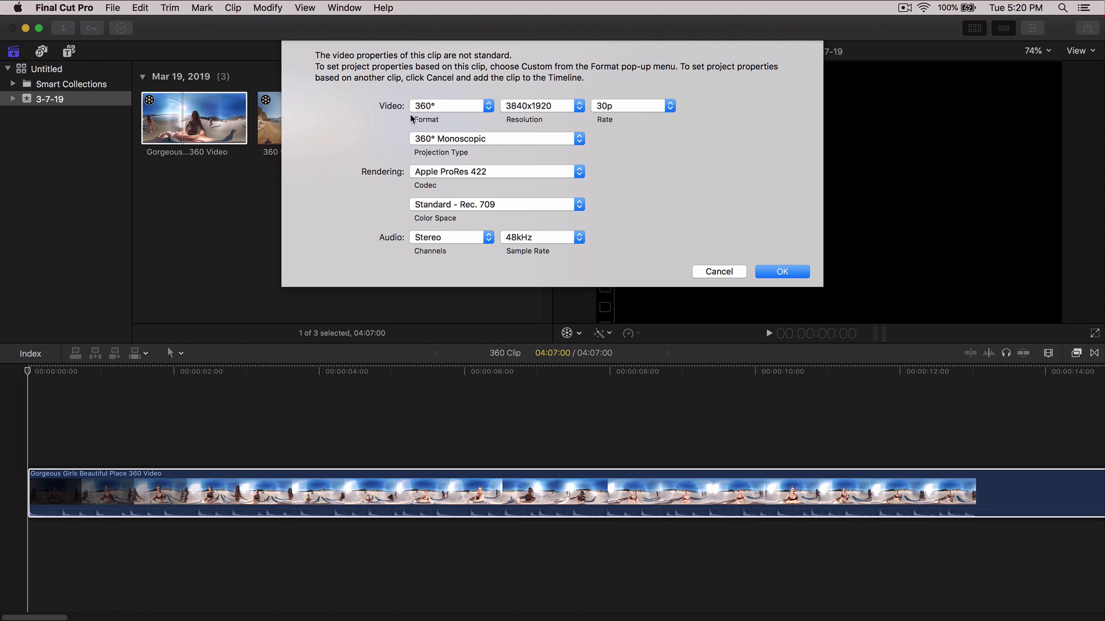
- Set the project format to 1080p HD, 1920x1080 at 30p, and confirm
click(441, 107)
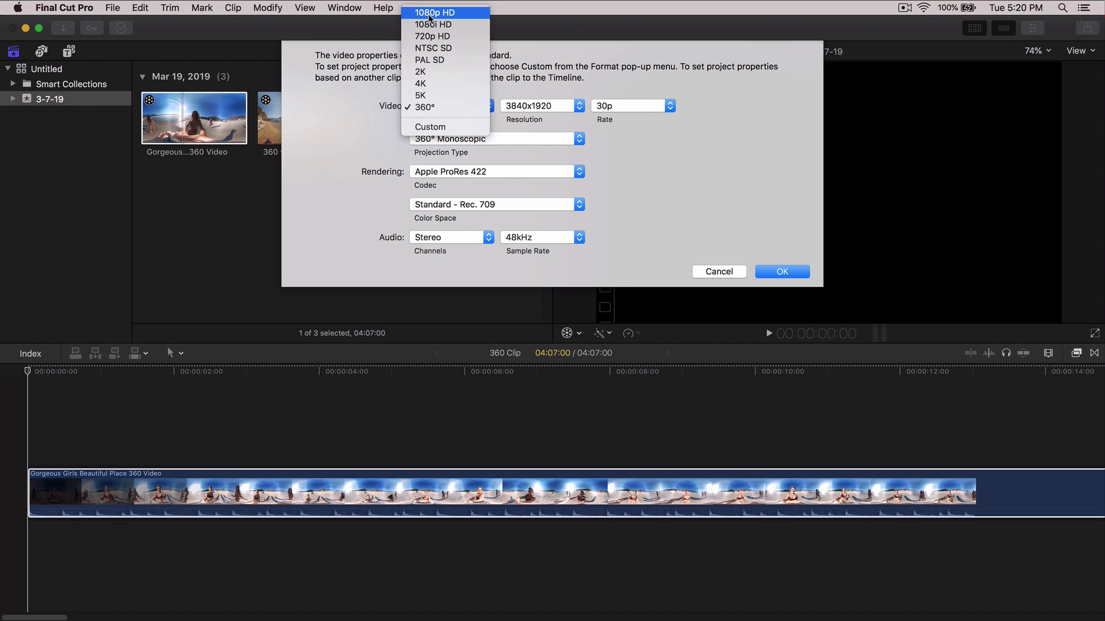
click(429, 13)
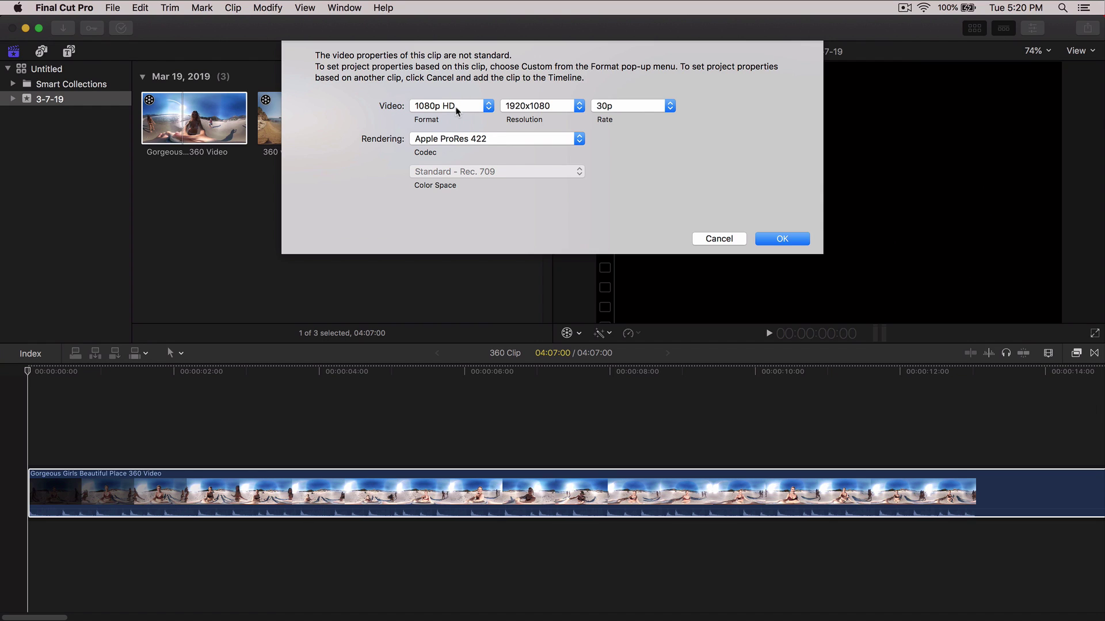
click(455, 107)
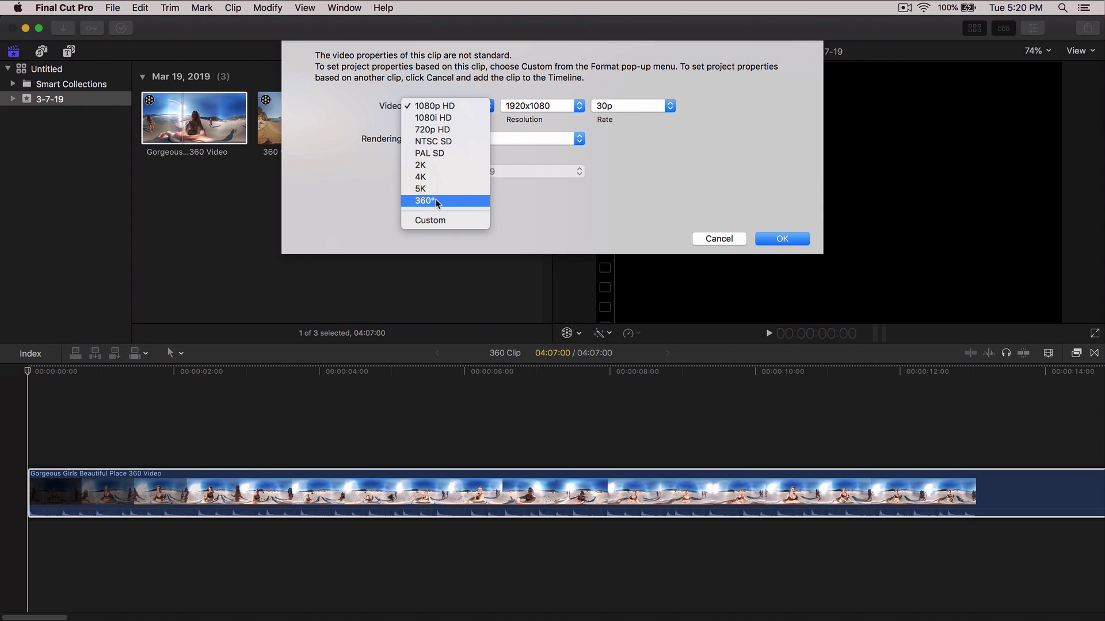
click(528, 97)
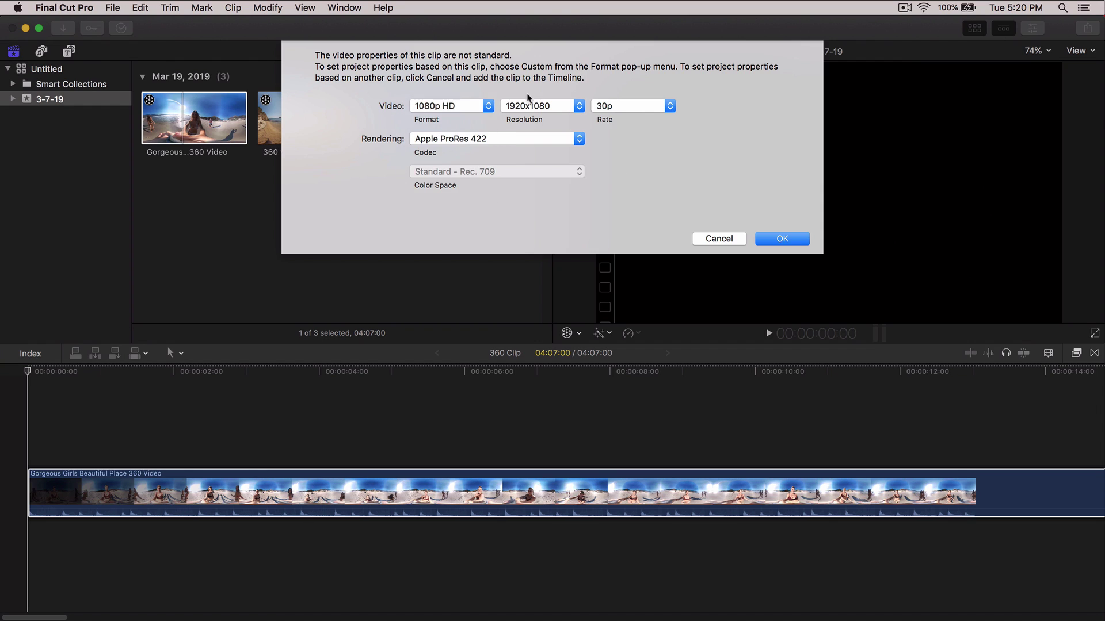
click(771, 238)
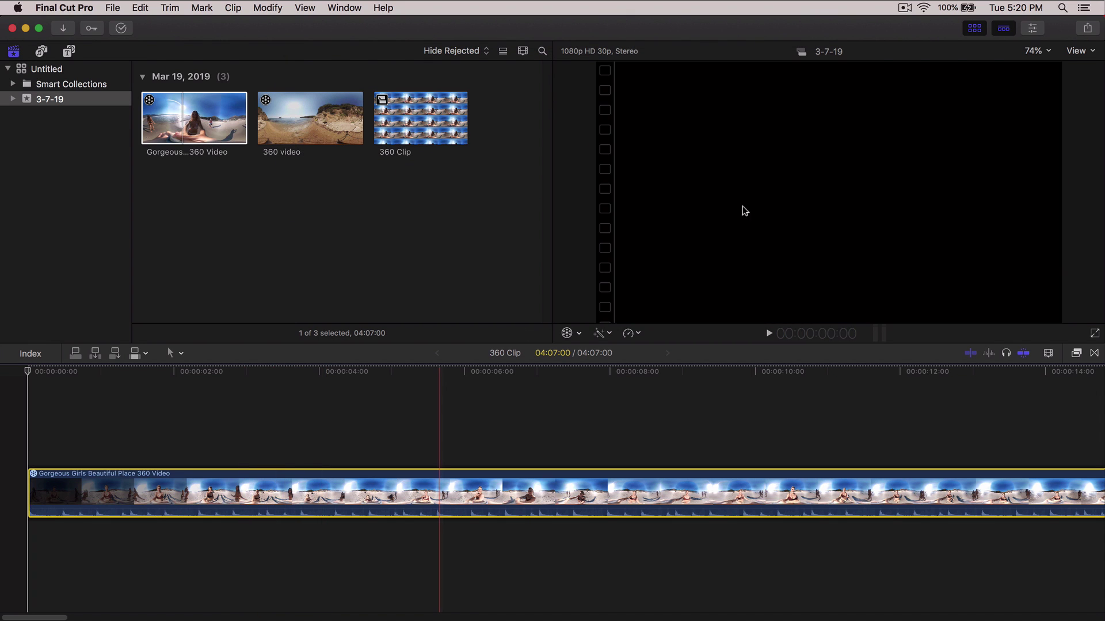
- Hide the library and reorient the 360° beach view toward the mountains and sea
click(974, 28)
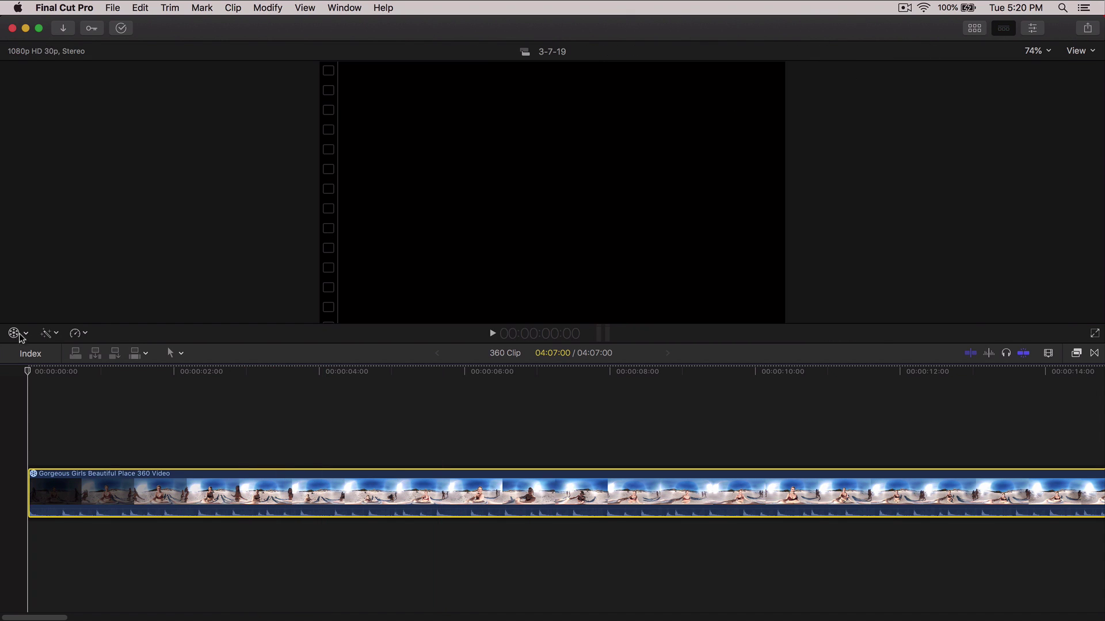
click(381, 399)
click(13, 333)
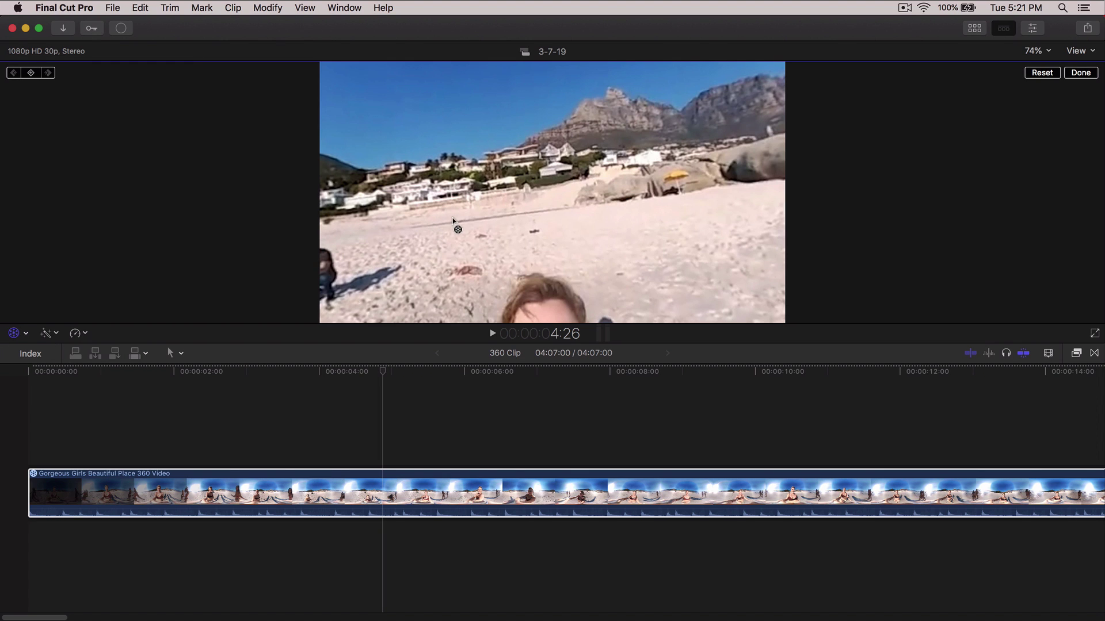
drag(454, 217, 521, 201)
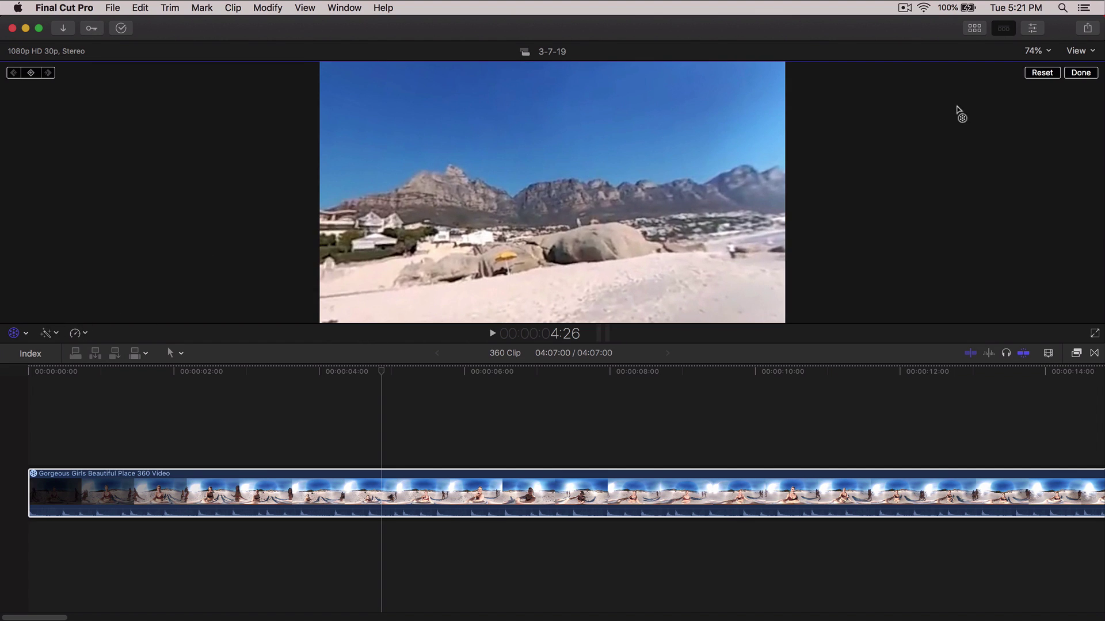
click(1080, 72)
- Fit the whole beach clip in the timeline and move the playhead to about 1:40
click(383, 488)
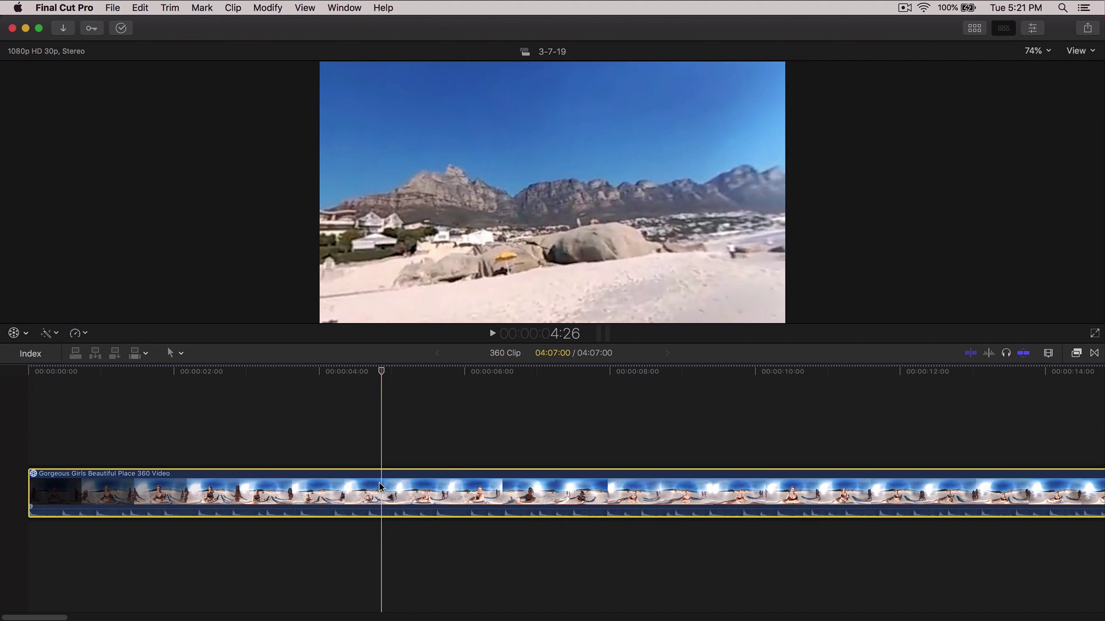
key(shift+z)
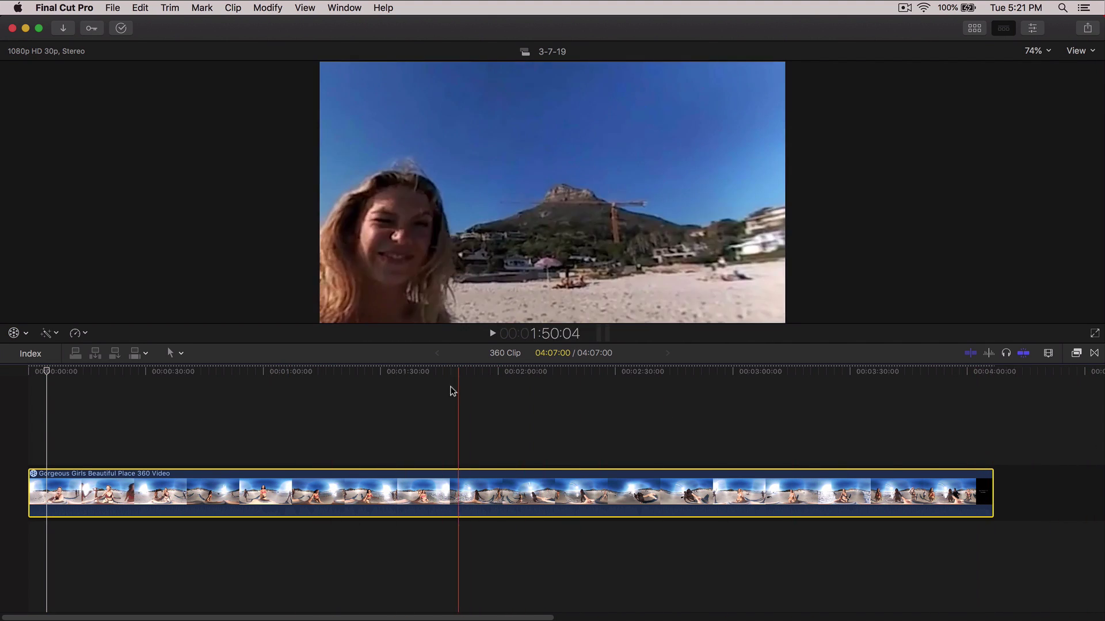
click(424, 370)
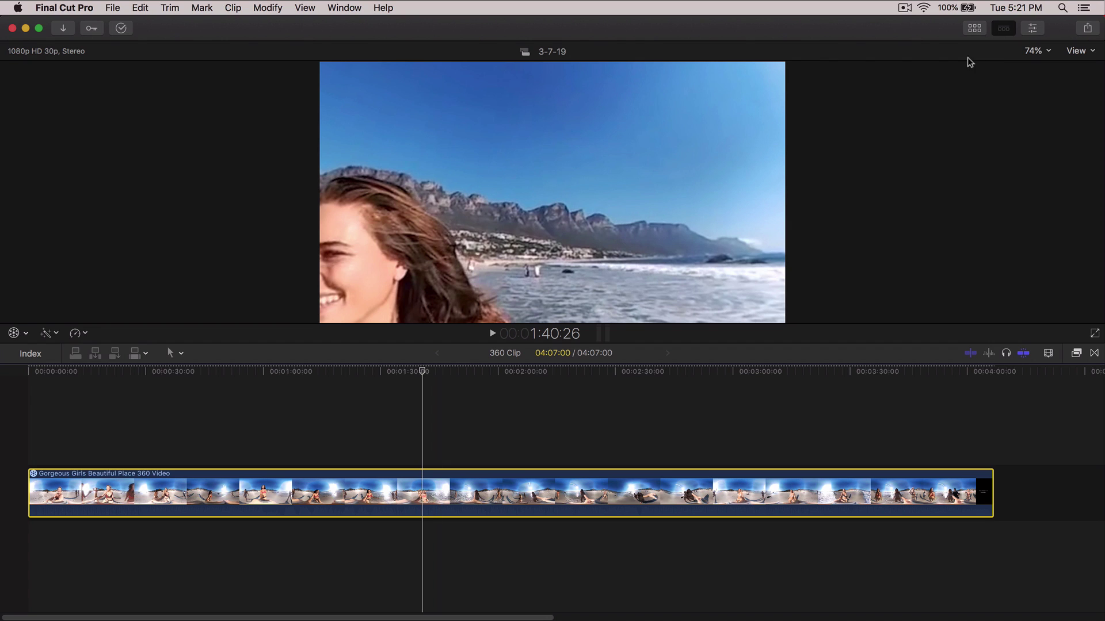
- Enable the beach clip's 360° Orientation at Tilt 17°, Pan 325°, previewing from an earlier frame
click(1032, 28)
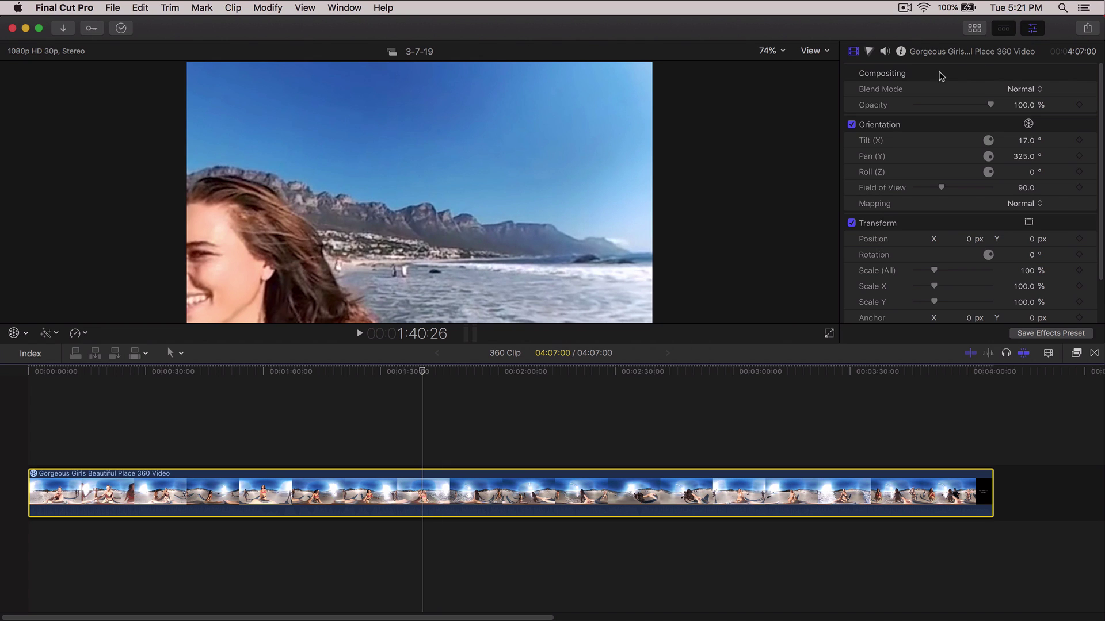
click(852, 125)
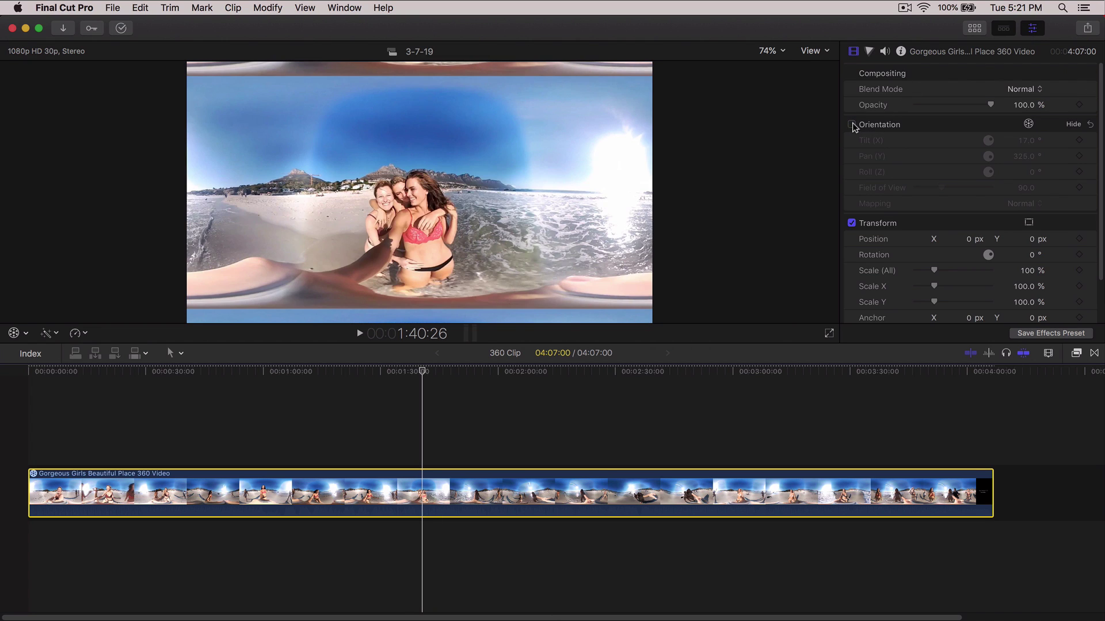
click(851, 125)
click(852, 125)
drag(200, 371, 118, 372)
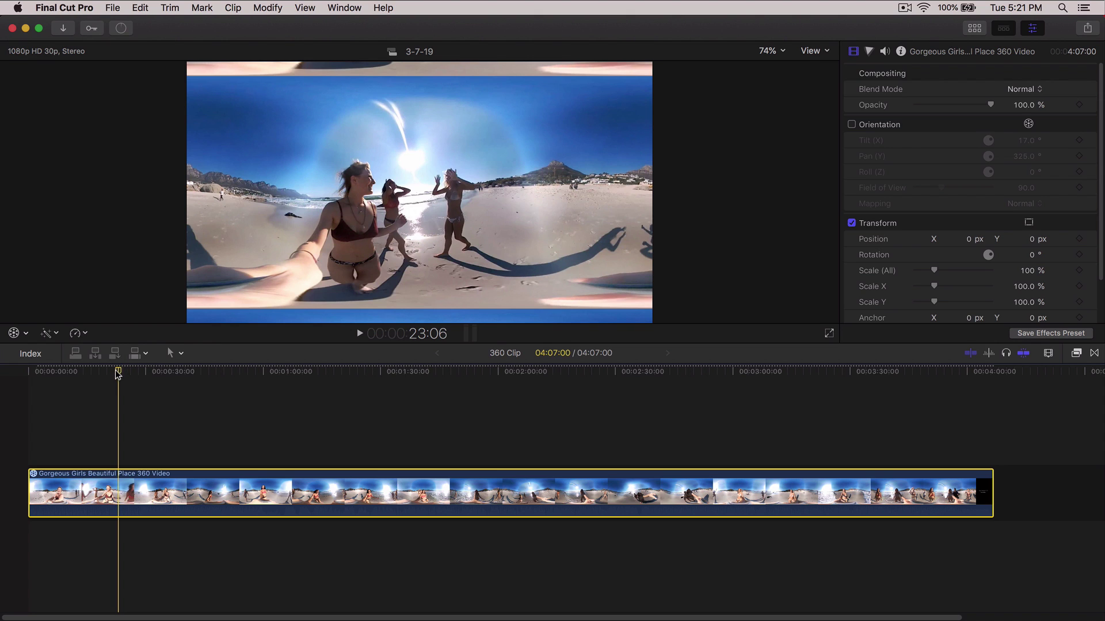
drag(118, 372, 98, 373)
key(space)
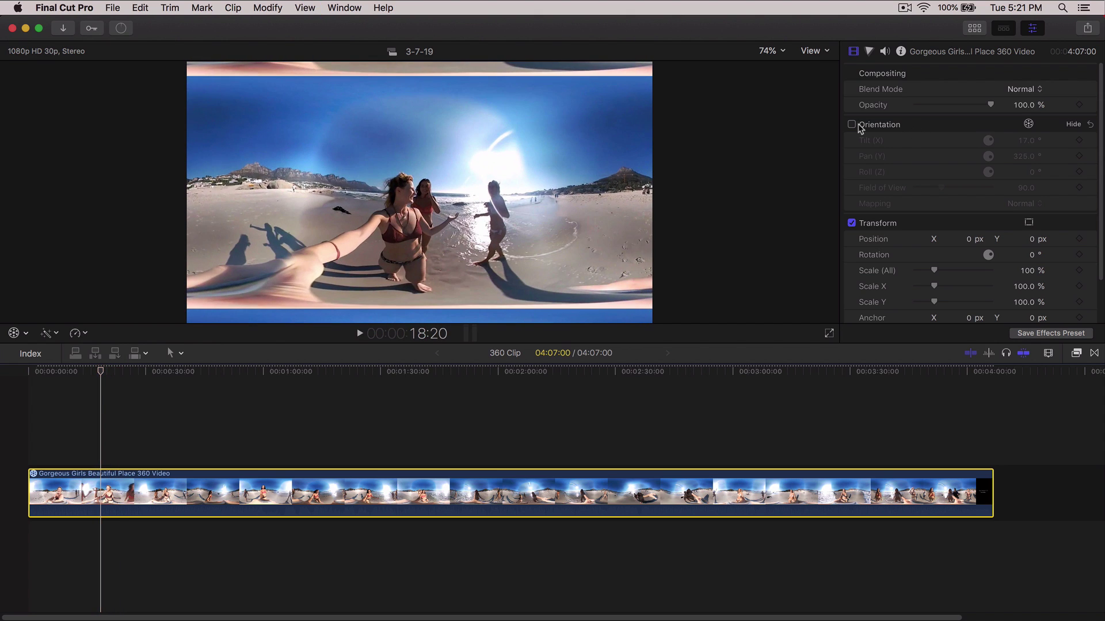
click(851, 125)
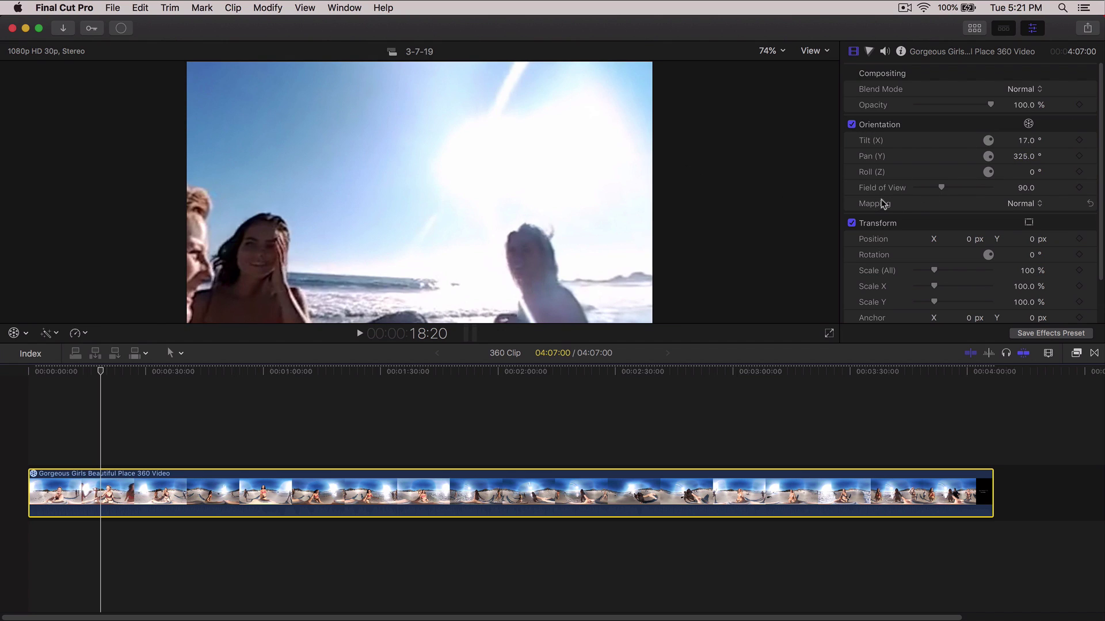
- Switch the beach clip's Mapping to Tiny Planet at Field of View 360 and play it back
click(1024, 204)
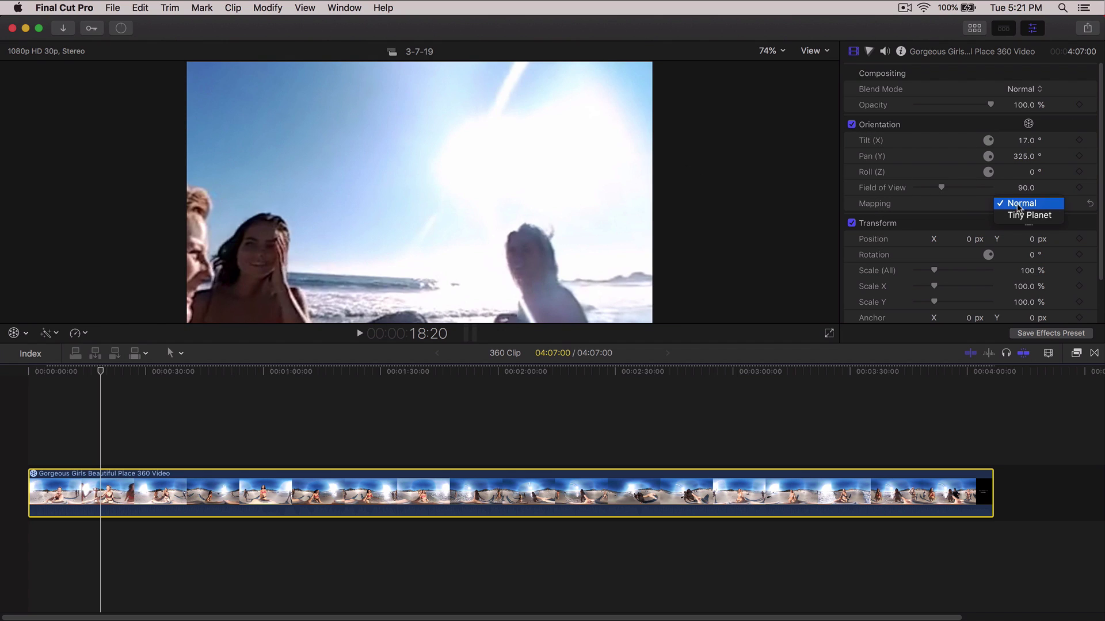
click(1016, 216)
drag(149, 368, 251, 374)
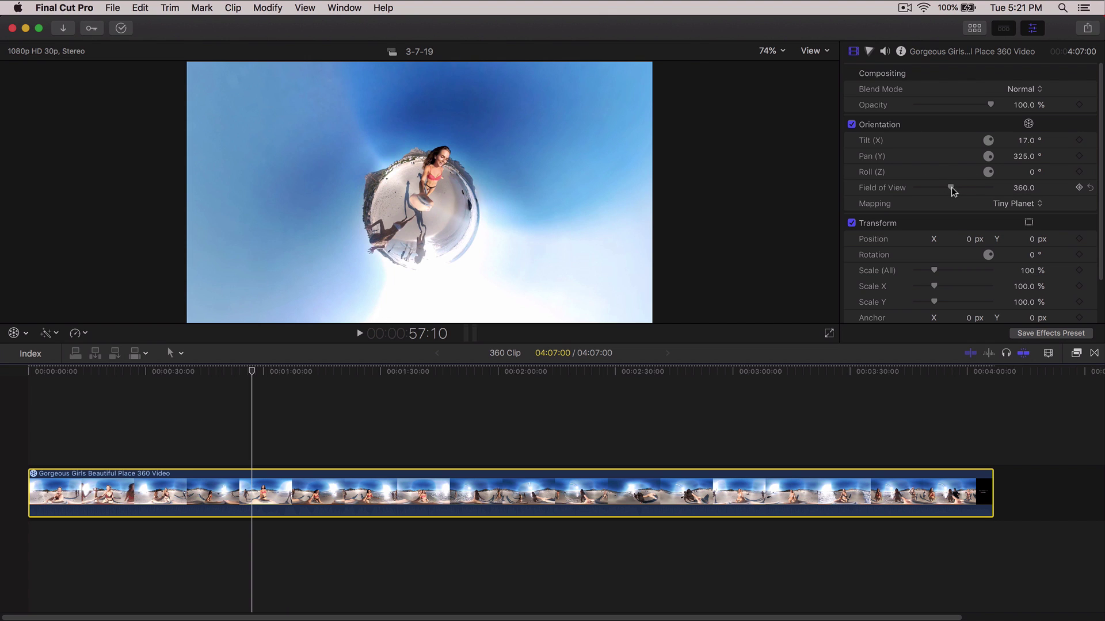
mouse_move(951, 190)
mouse_down()
mouse_move(926, 187)
mouse_move(956, 186)
mouse_up()
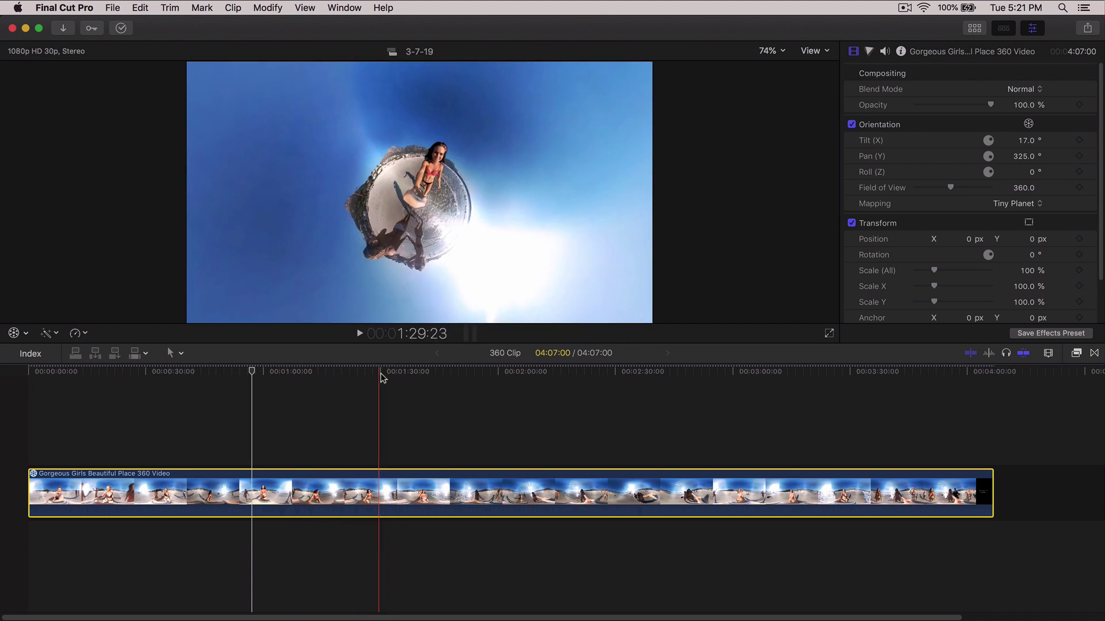
click(115, 389)
key(space)
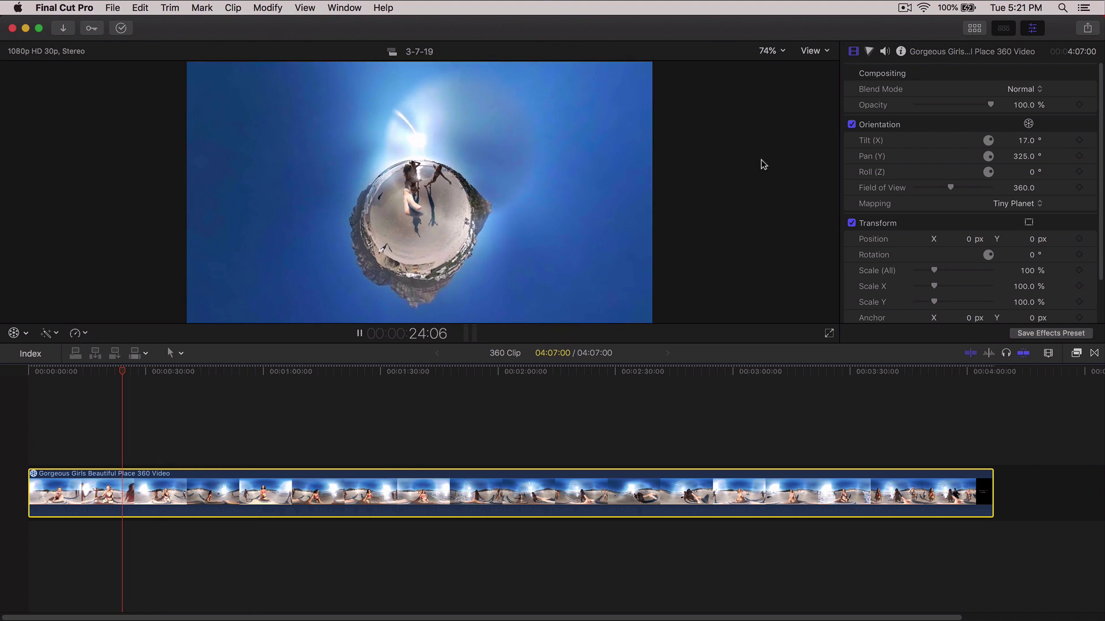
- Replace the beach clip in the timeline with the 34:10 360 video clip
key(Delete)
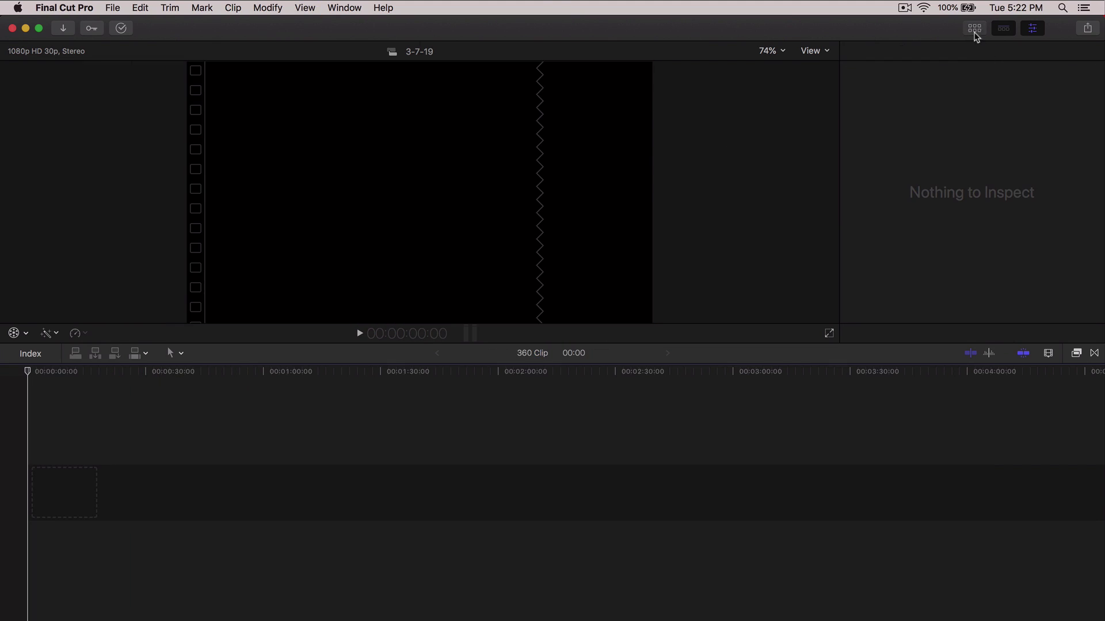
click(972, 30)
drag(304, 132, 86, 492)
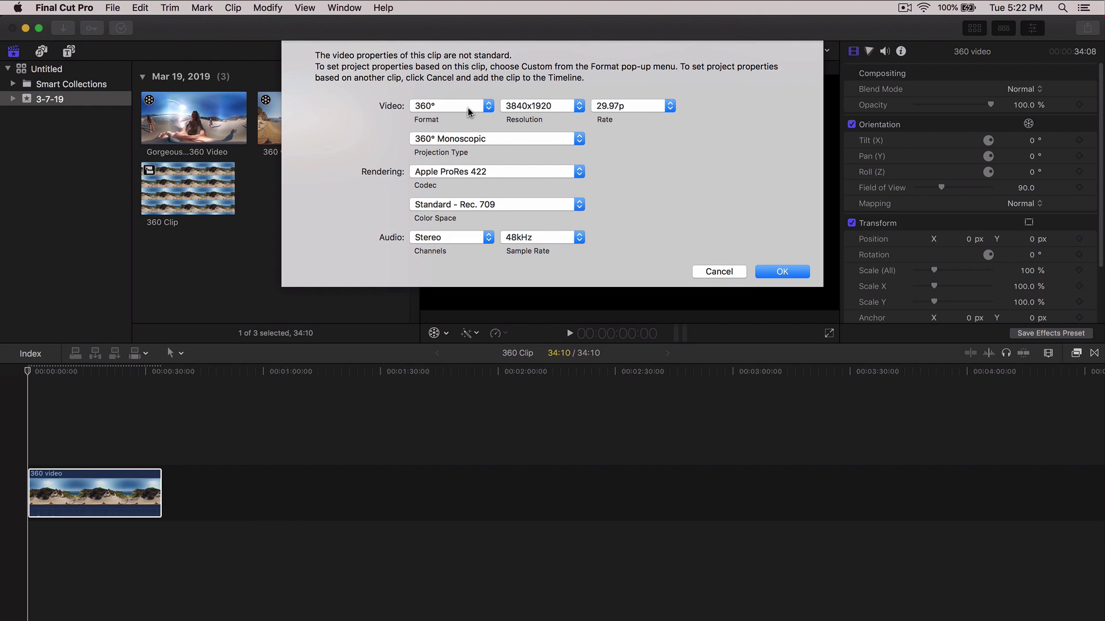
- Set the project format to 1080p HD, 1920x1080 at 29.97p
click(443, 104)
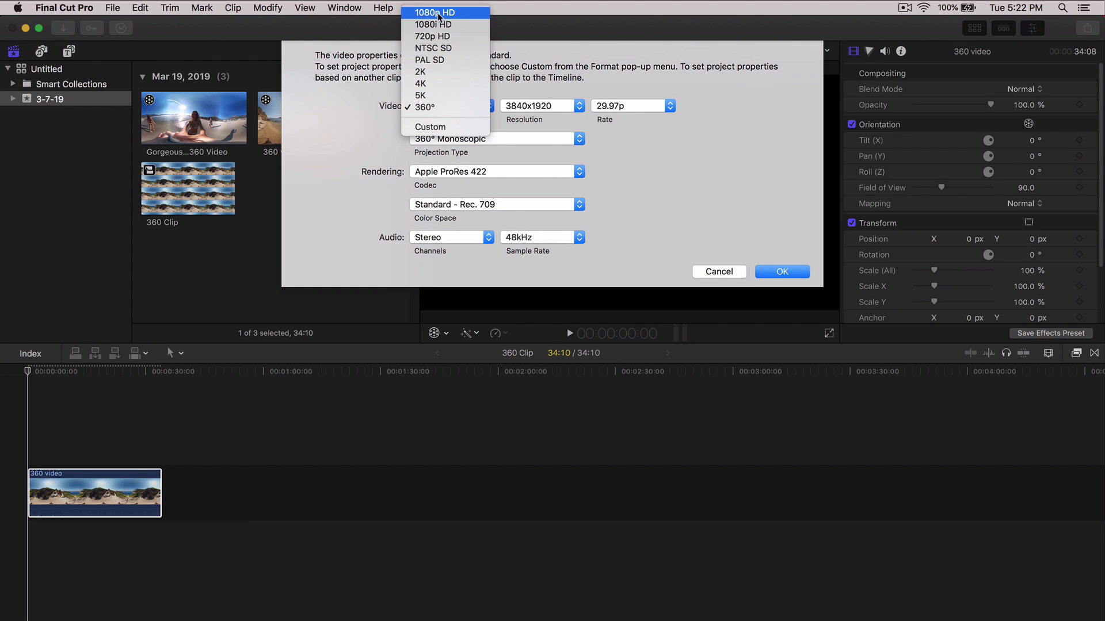
click(460, 76)
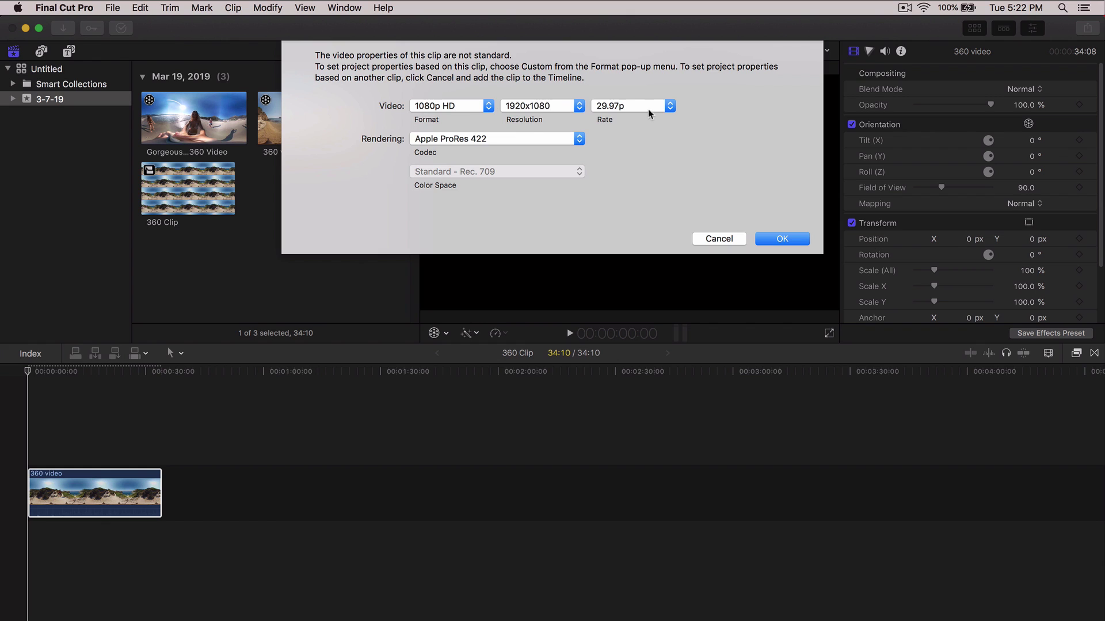
click(790, 239)
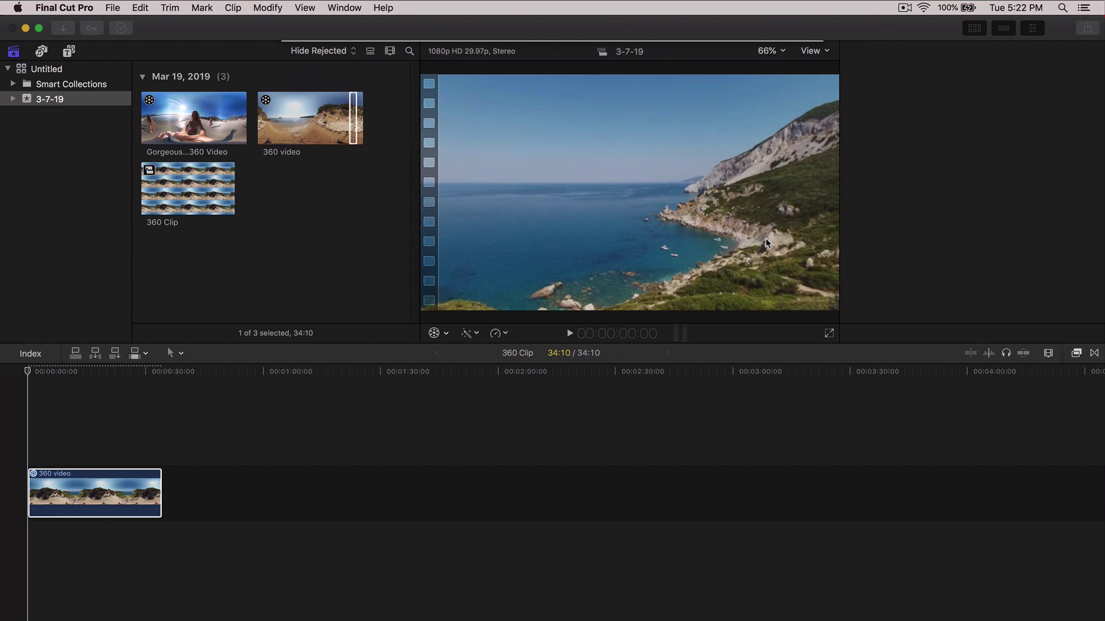
- Reorient the 360 video clip from the sea to the rocky path (Tilt 3°, Pan −245°)
key(shift+z)
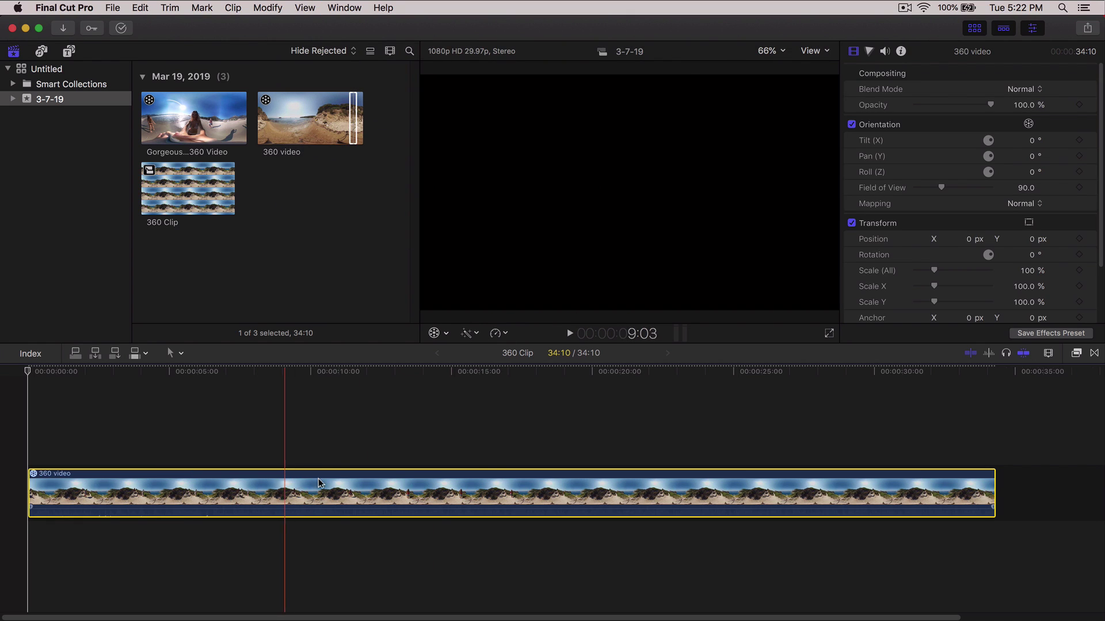
click(725, 483)
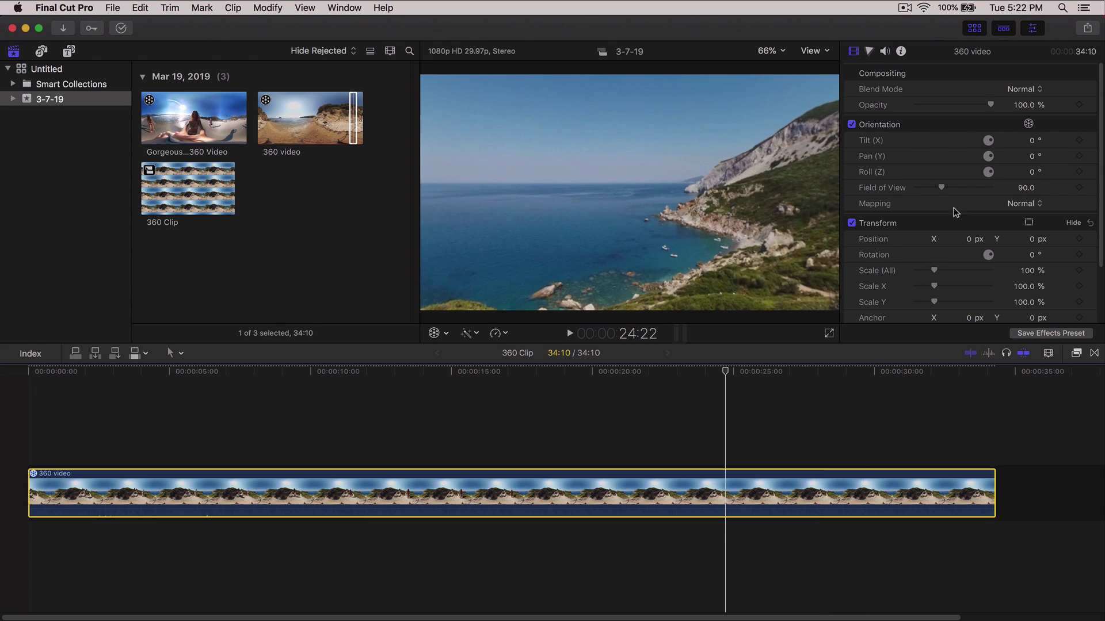
click(975, 32)
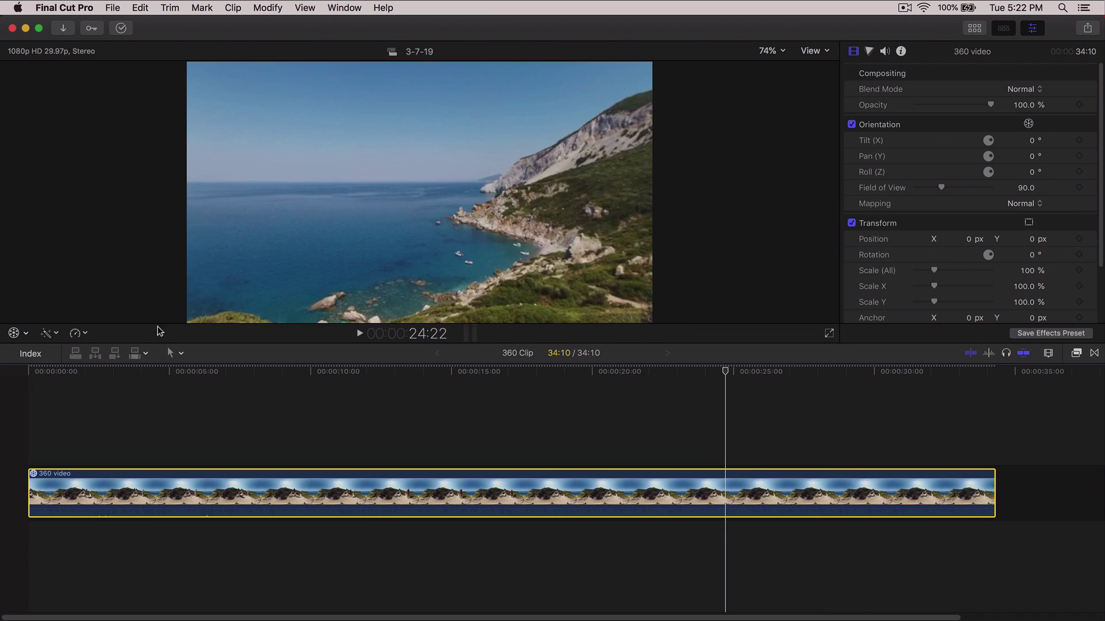
click(13, 334)
drag(409, 216, 688, 152)
click(816, 73)
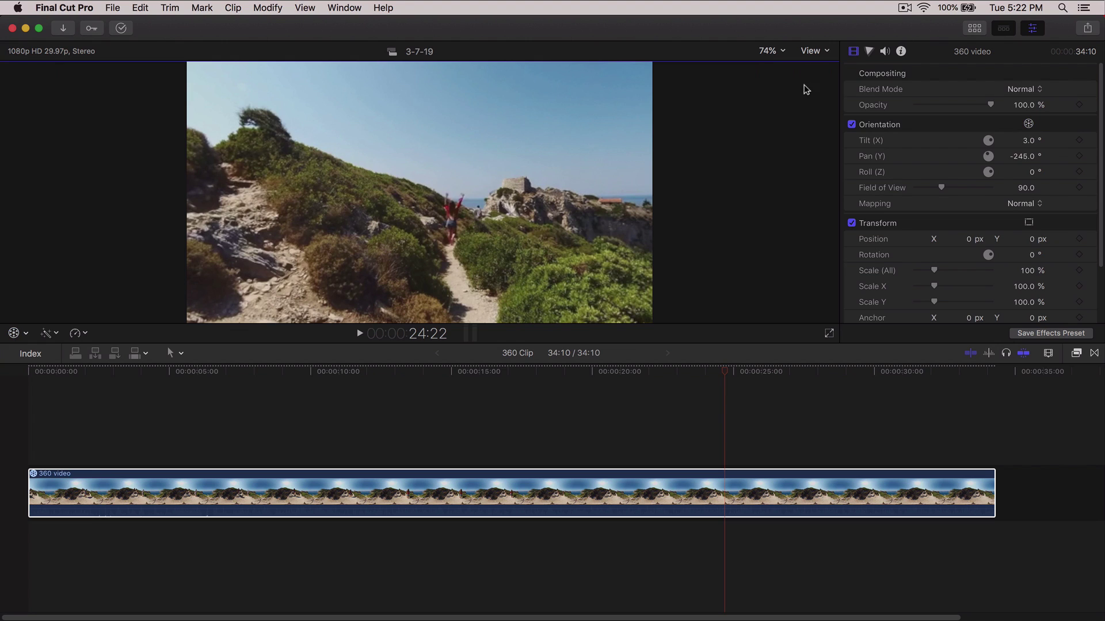
- Set the clip's Mapping to Tiny Planet and play the animation from the start
scroll(921, 259, down, 2)
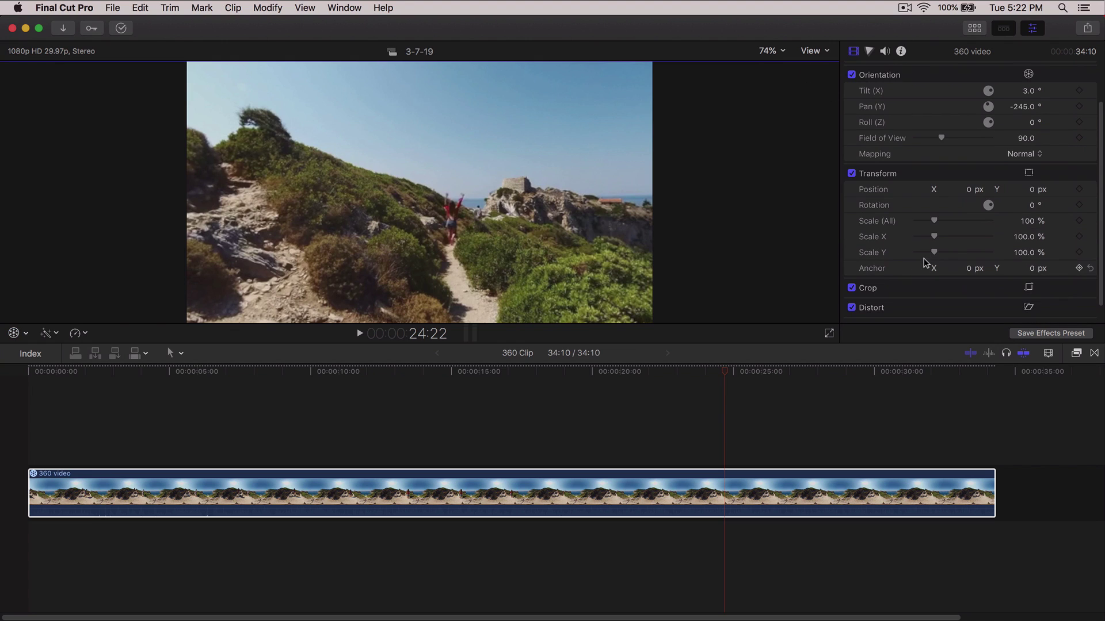
click(1027, 154)
click(1023, 166)
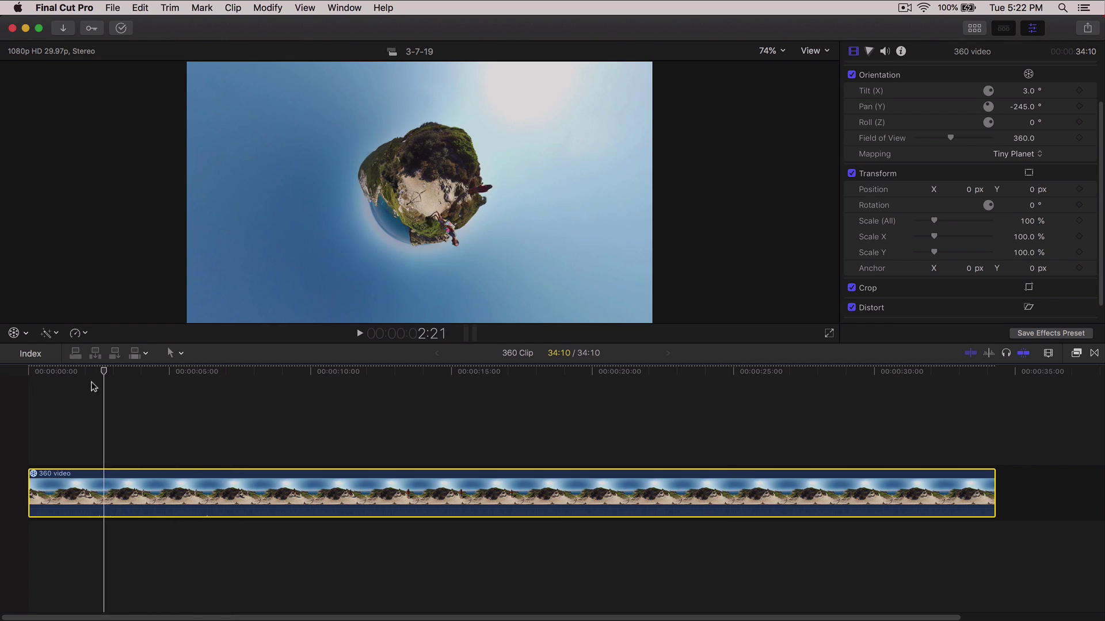
click(2, 384)
key(space)
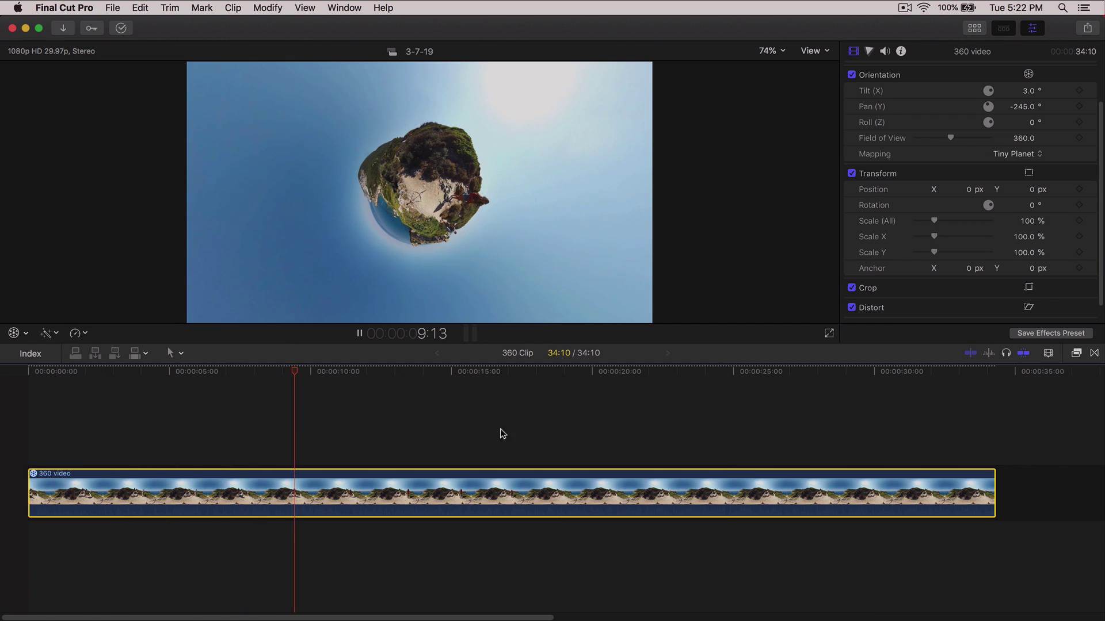
key(space)
mouse_move(377, 382)
mouse_down()
mouse_move(768, 368)
mouse_move(368, 373)
mouse_up()
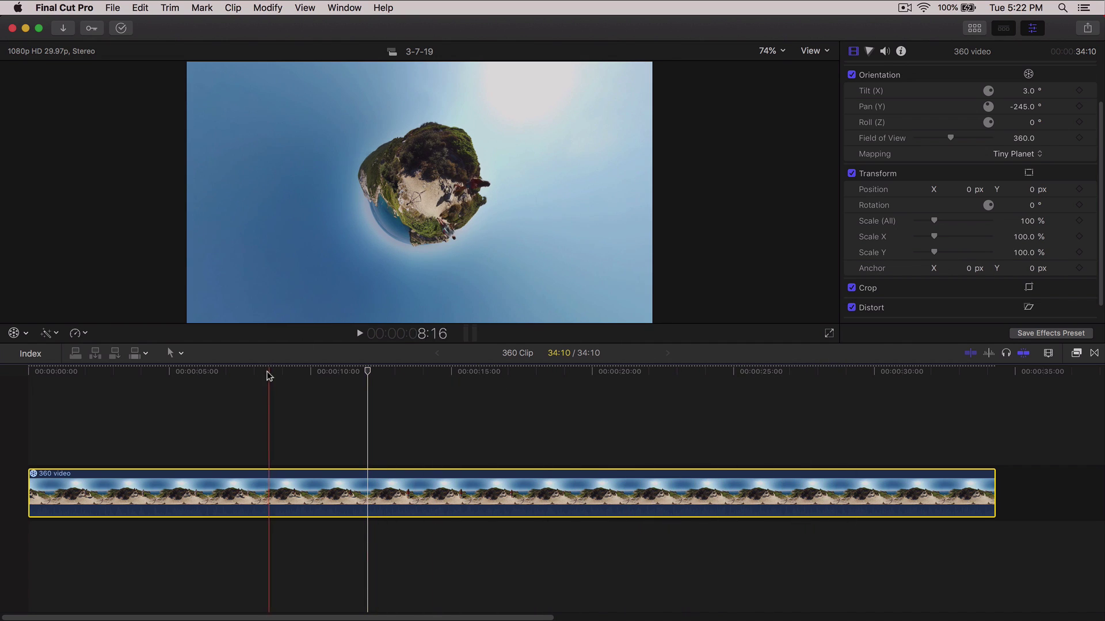
drag(266, 371, 27, 379)
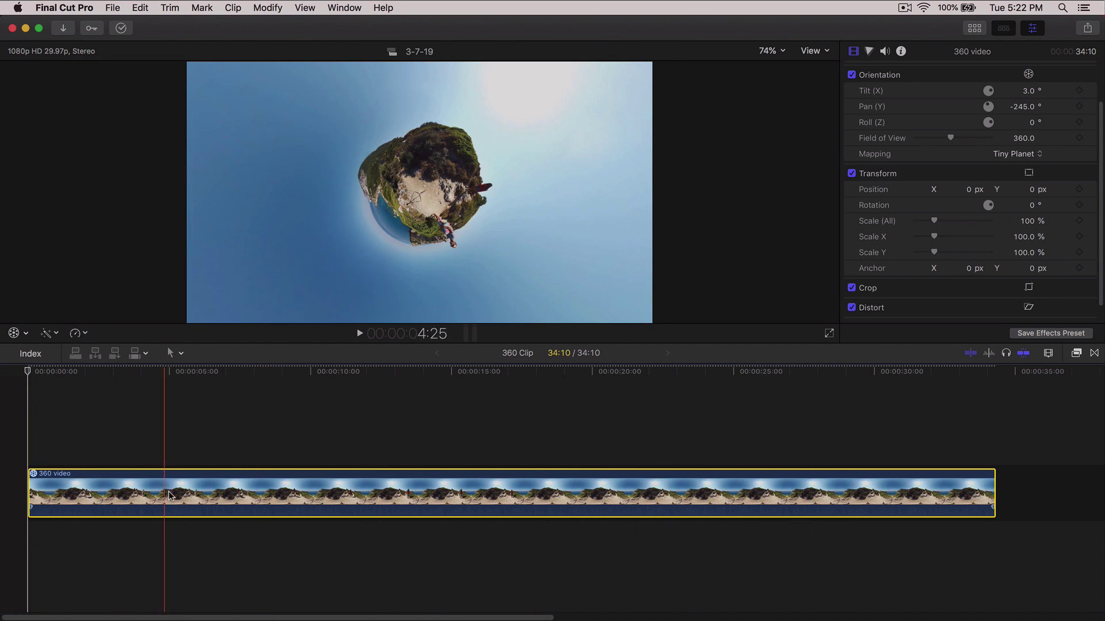
- Show the 360 video clip's Video Animation lanes and inspect the Orientation: All parameter list
right_click(249, 489)
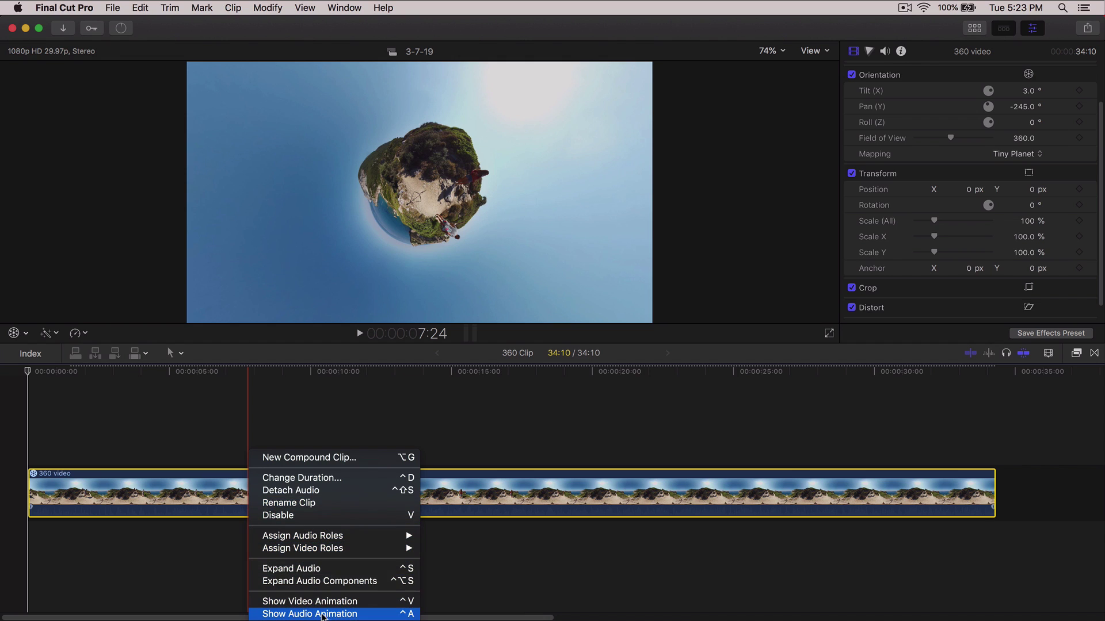
click(299, 601)
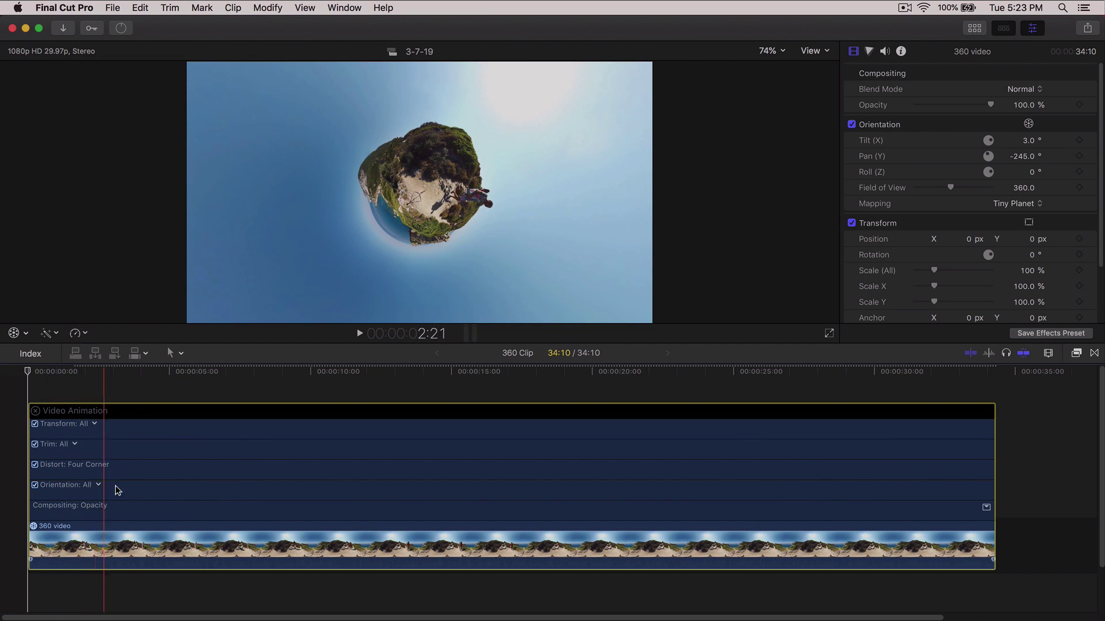
scroll(924, 212, down, 1)
scroll(925, 212, down, 2)
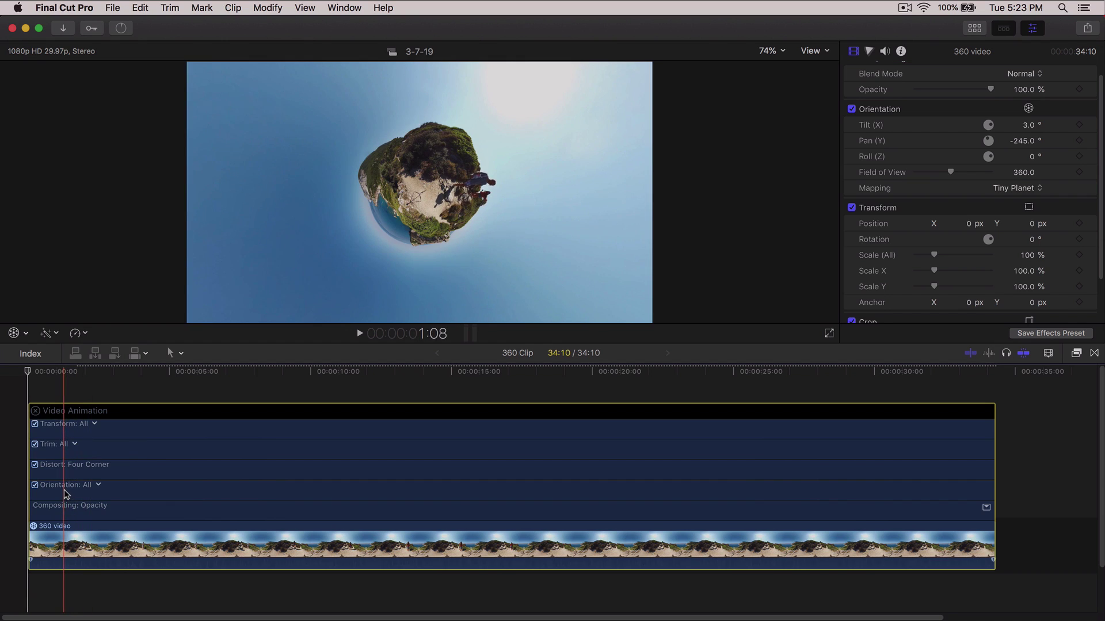
click(99, 486)
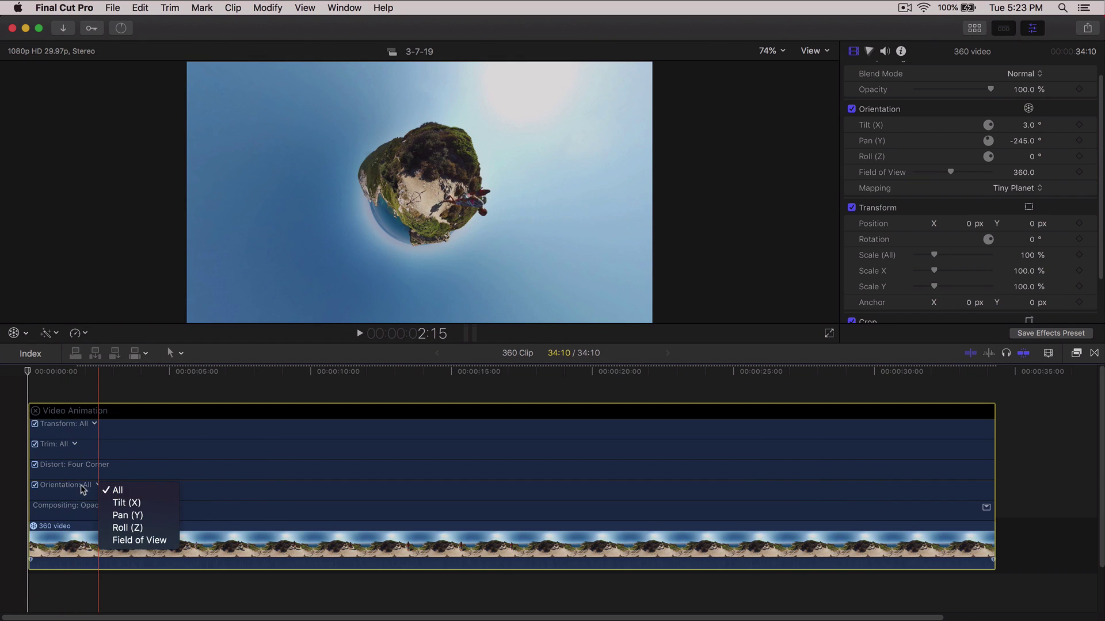
click(82, 486)
click(97, 485)
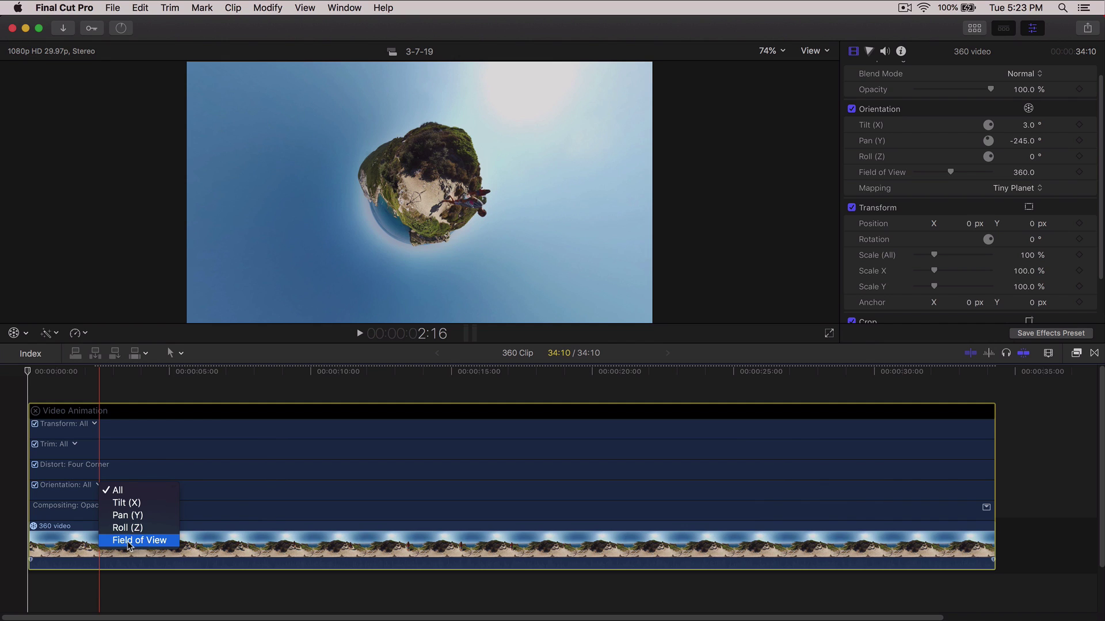
key(Escape)
- Adjust the tiny planet's Tilt, rotate Pan to about -203°, and test spinning it with Roll
mouse_move(28, 374)
mouse_down()
mouse_move(300, 383)
mouse_move(27, 384)
mouse_up()
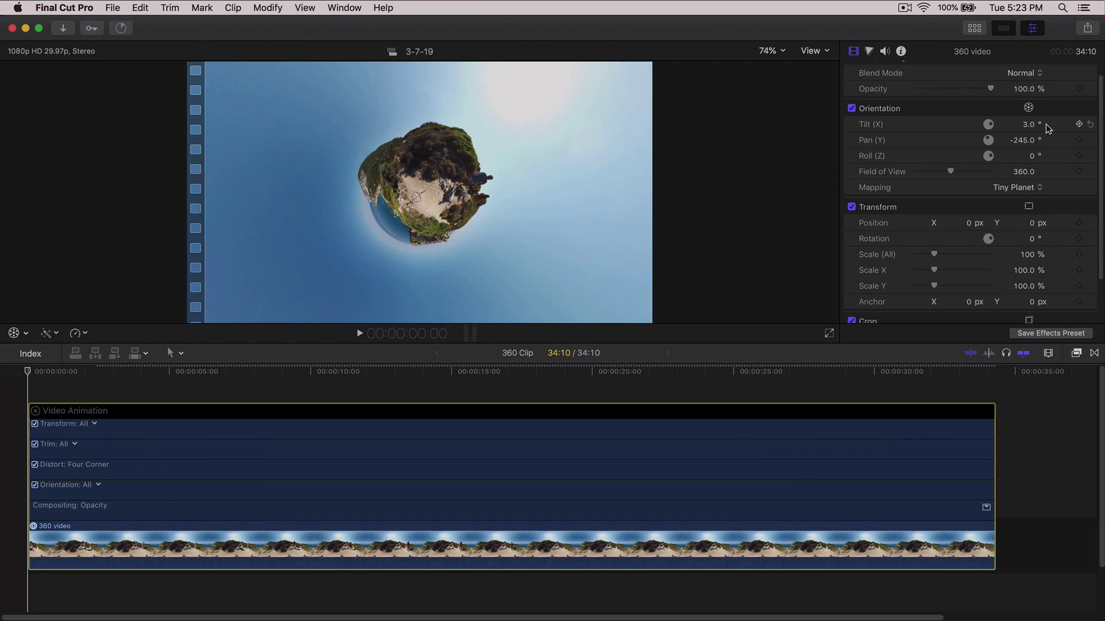
drag(1028, 125, 1028, 124)
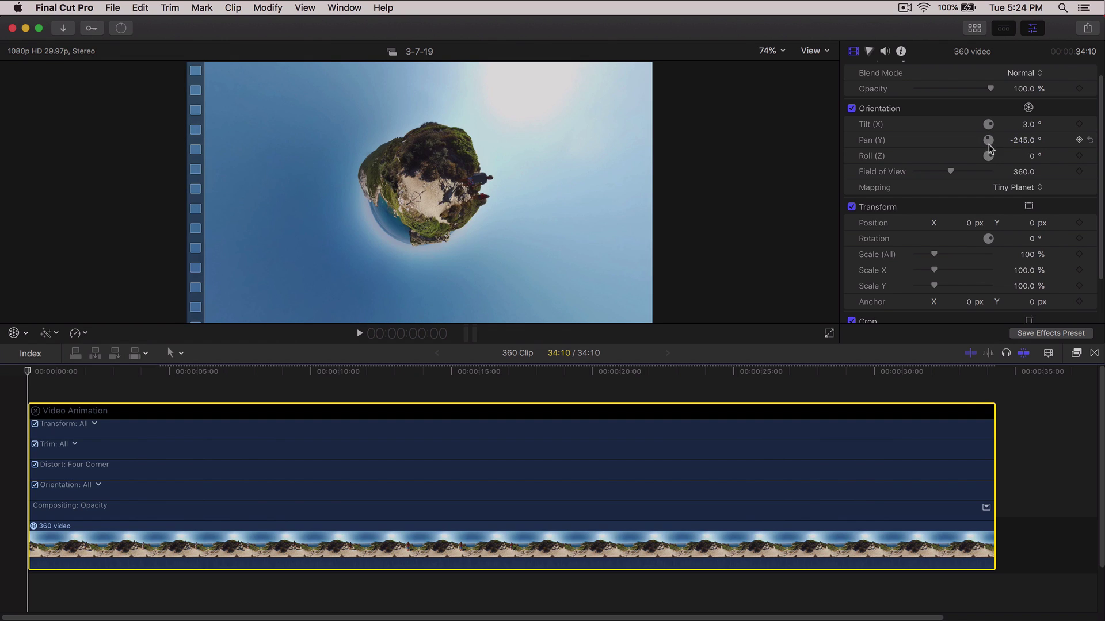
drag(1022, 140, 1024, 148)
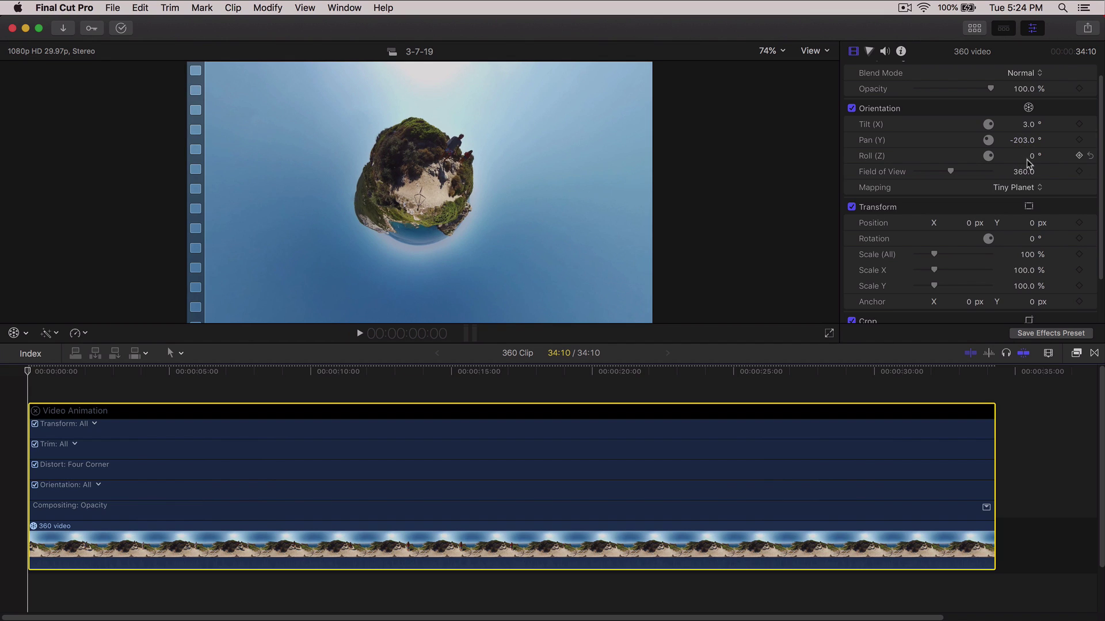
click(1044, 158)
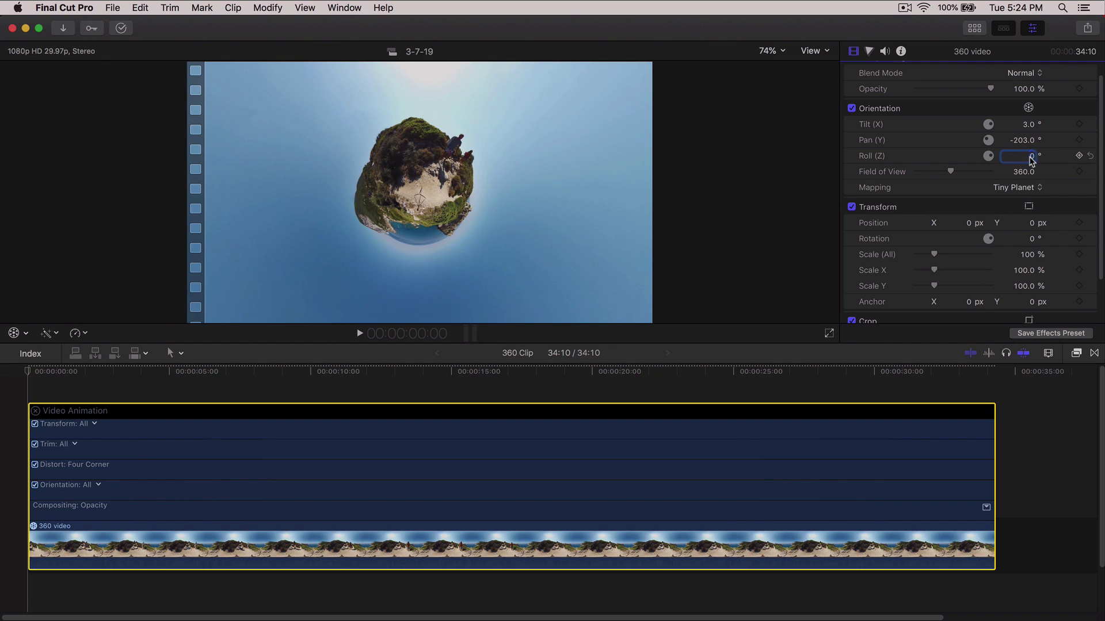
drag(1019, 155, 1022, 175)
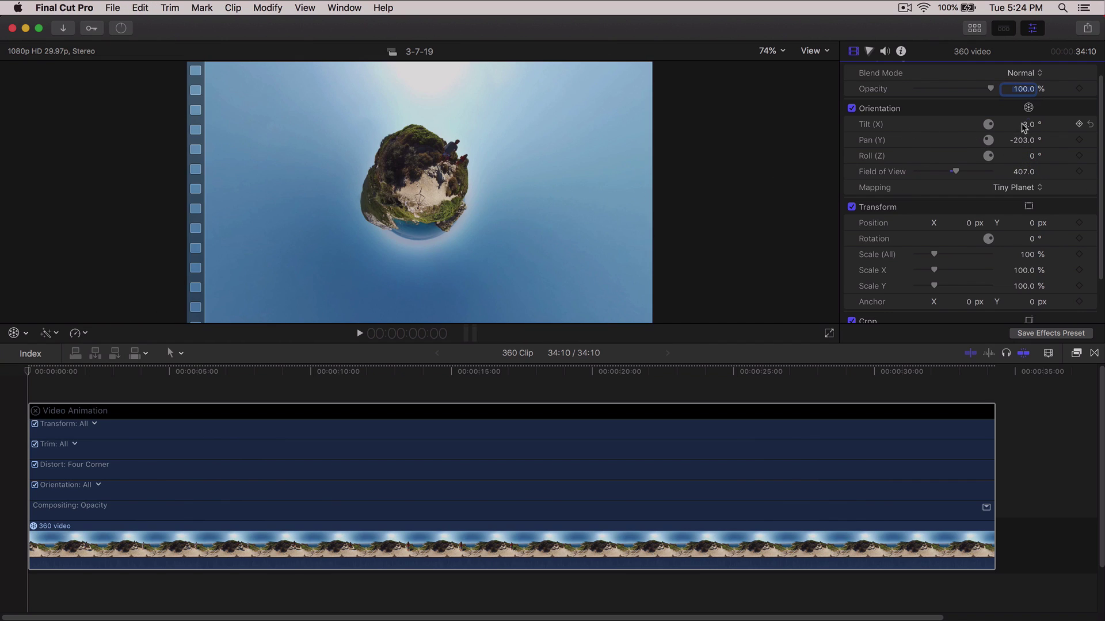
- Set Tilt to 3° and add a starting Orientation keyframe at 0:00
drag(1026, 128, 1025, 127)
click(464, 254)
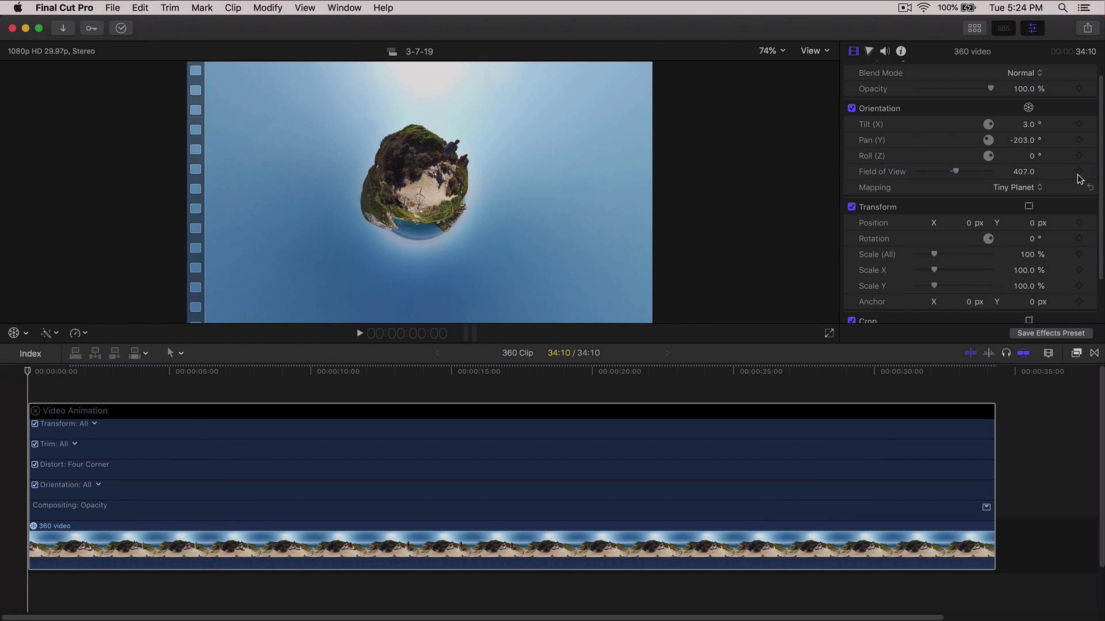
click(1080, 142)
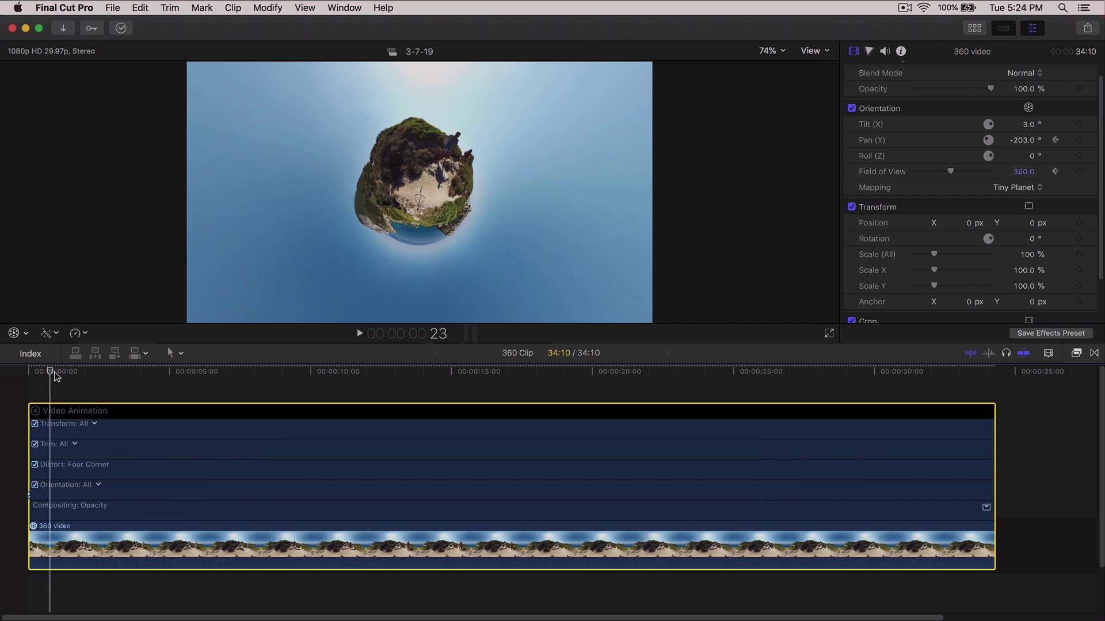
- At 5 seconds, set Pan to -95° and Field of View to 151.8 for a cliff close-up
drag(28, 372, 171, 381)
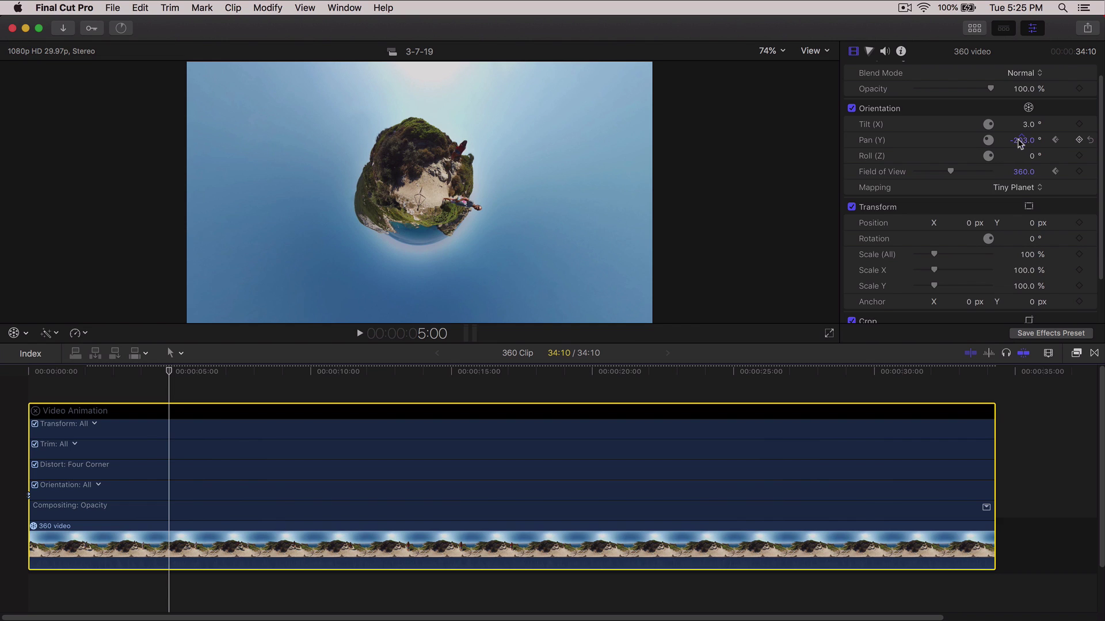
mouse_move(1019, 143)
mouse_down()
mouse_move(1064, 142)
mouse_move(1021, 140)
mouse_up()
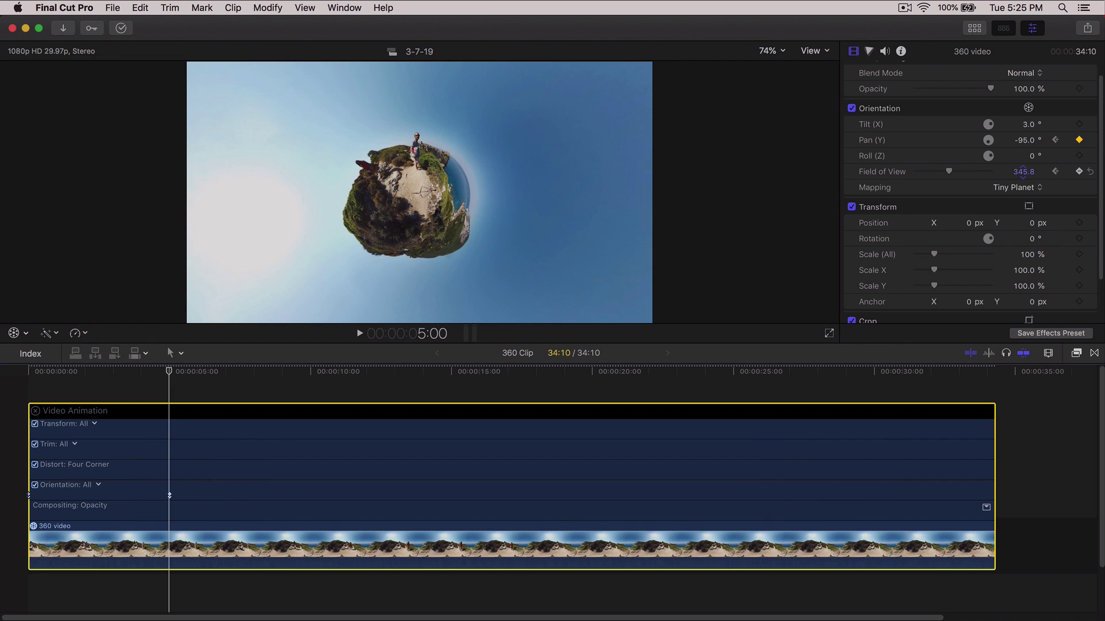
drag(1023, 171, 1023, 171)
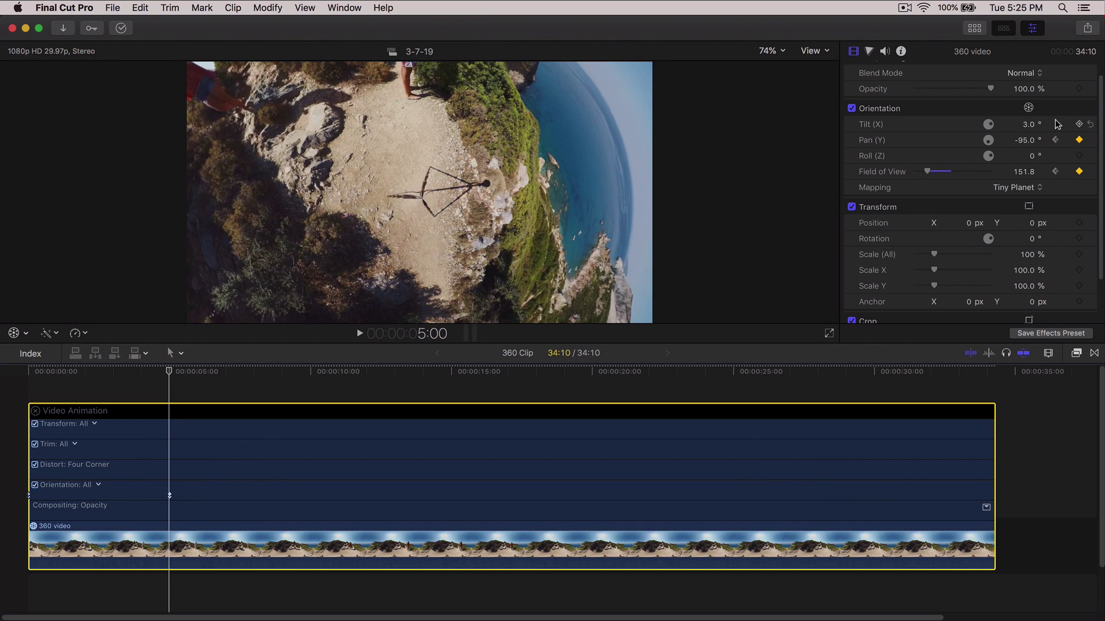
- Compare the start and 5-second Orientation keyframes, then undo the last change
click(1055, 140)
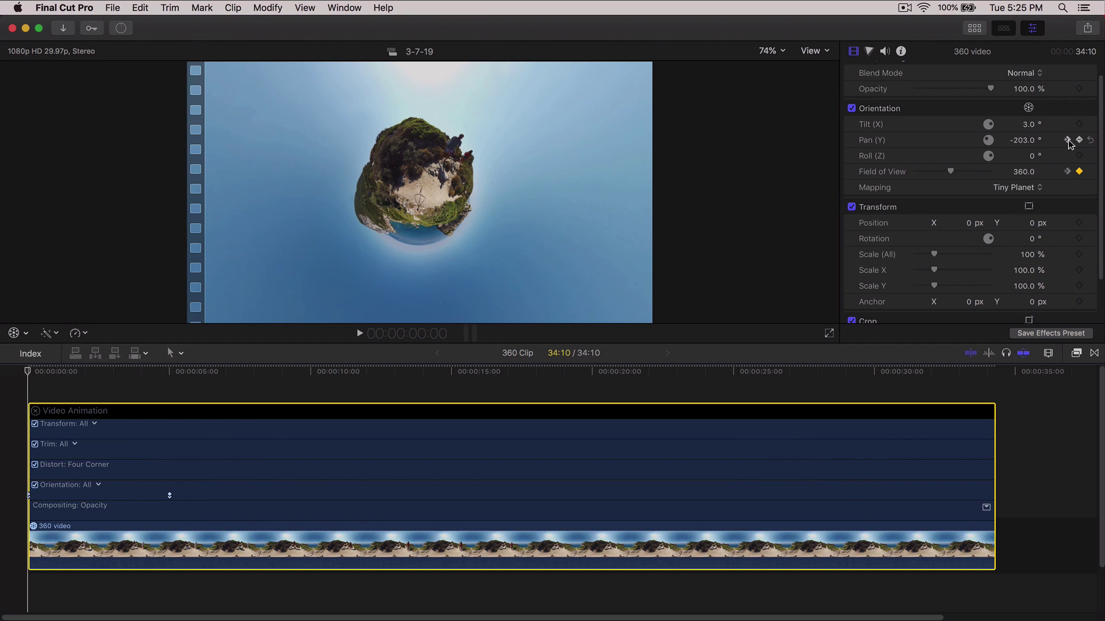
click(1068, 141)
click(1055, 141)
click(1070, 140)
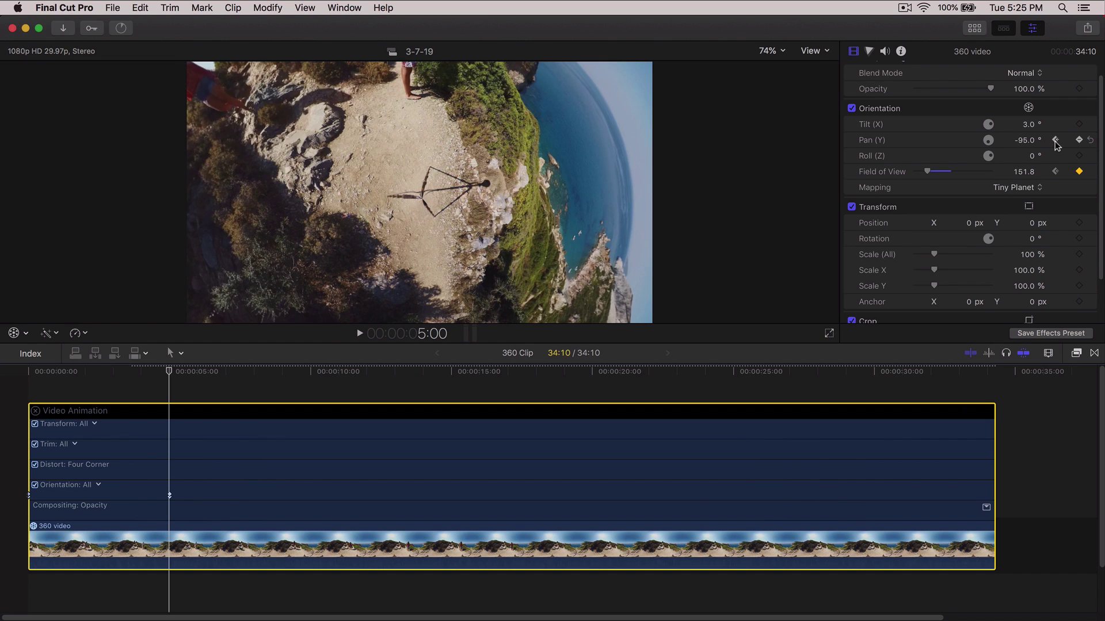
click(1055, 140)
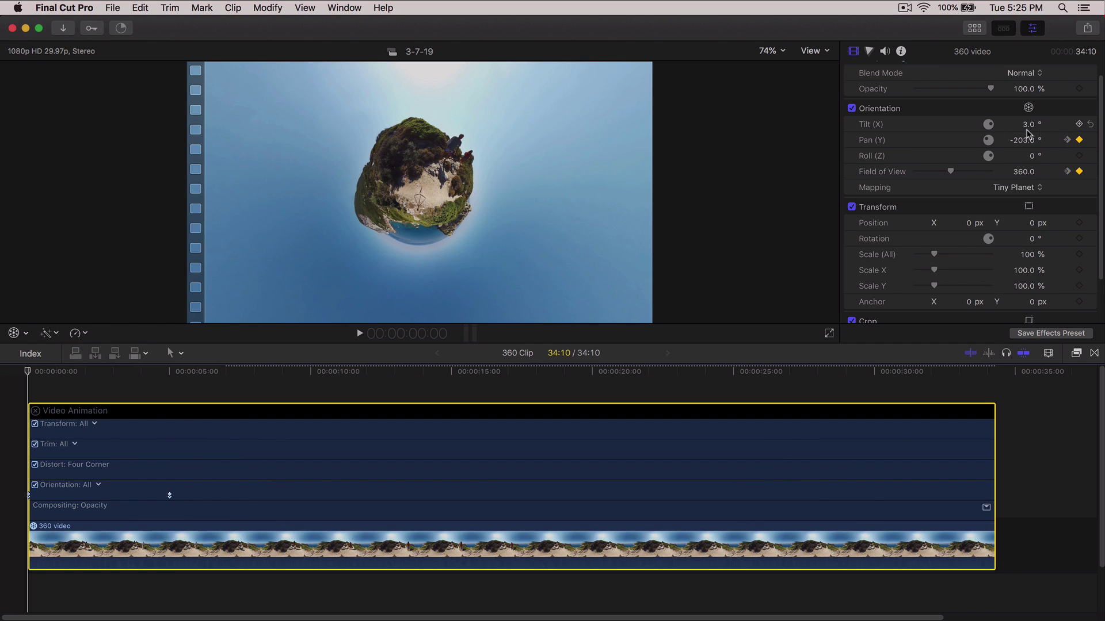
key(super+z)
- Keyframe Tilt at the start and set it to 90° at 5 seconds, then play from the start
click(1080, 125)
click(1067, 141)
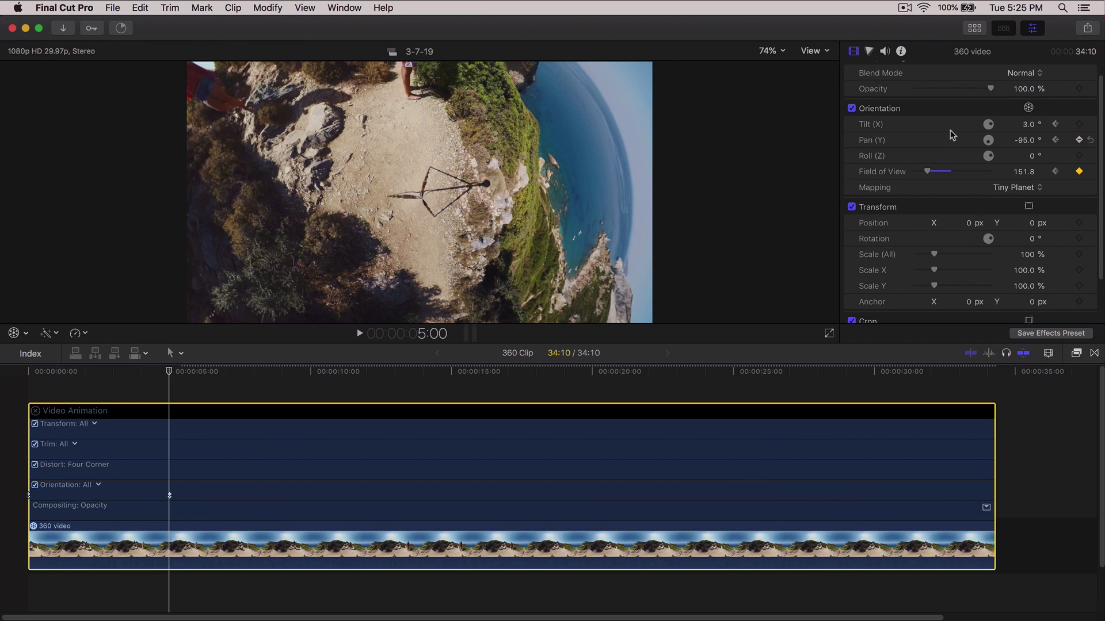
drag(1028, 124, 1028, 124)
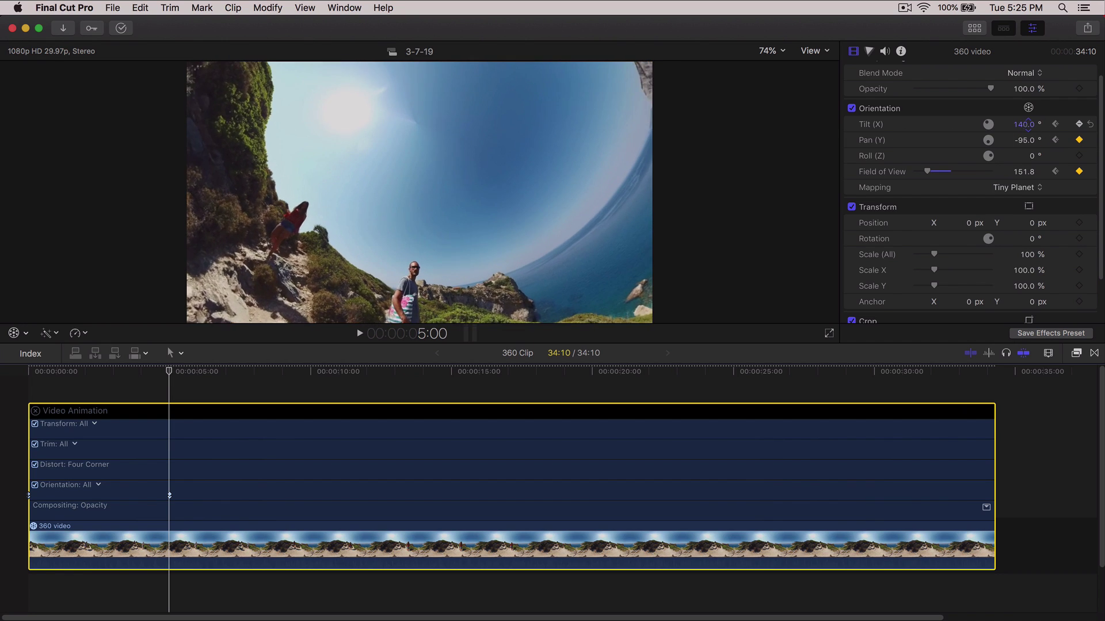
drag(1028, 127, 1028, 125)
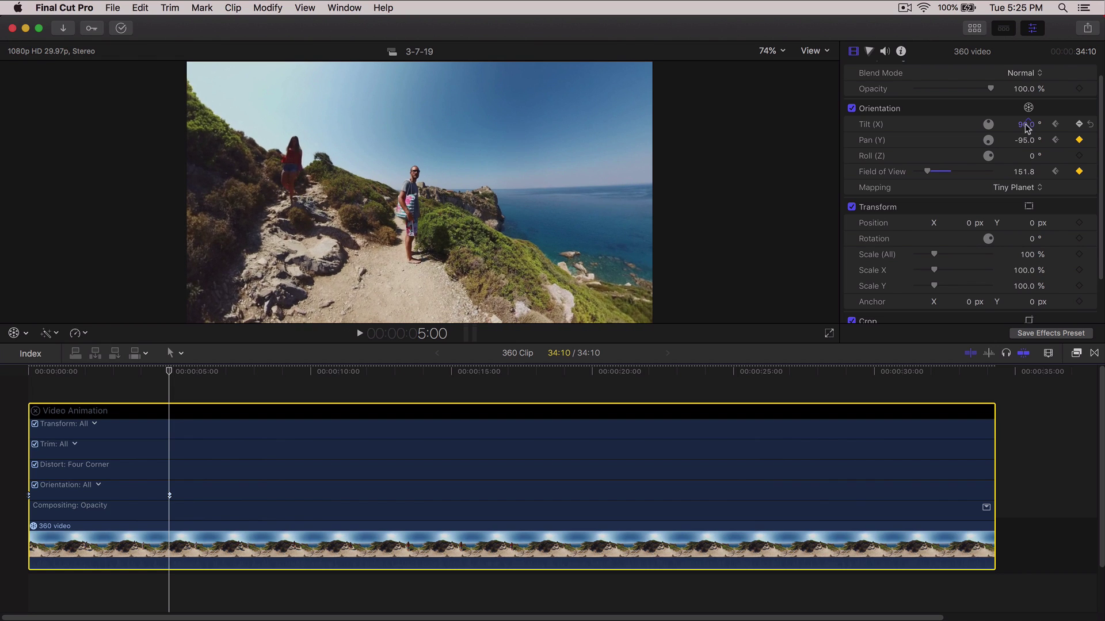
click(2, 375)
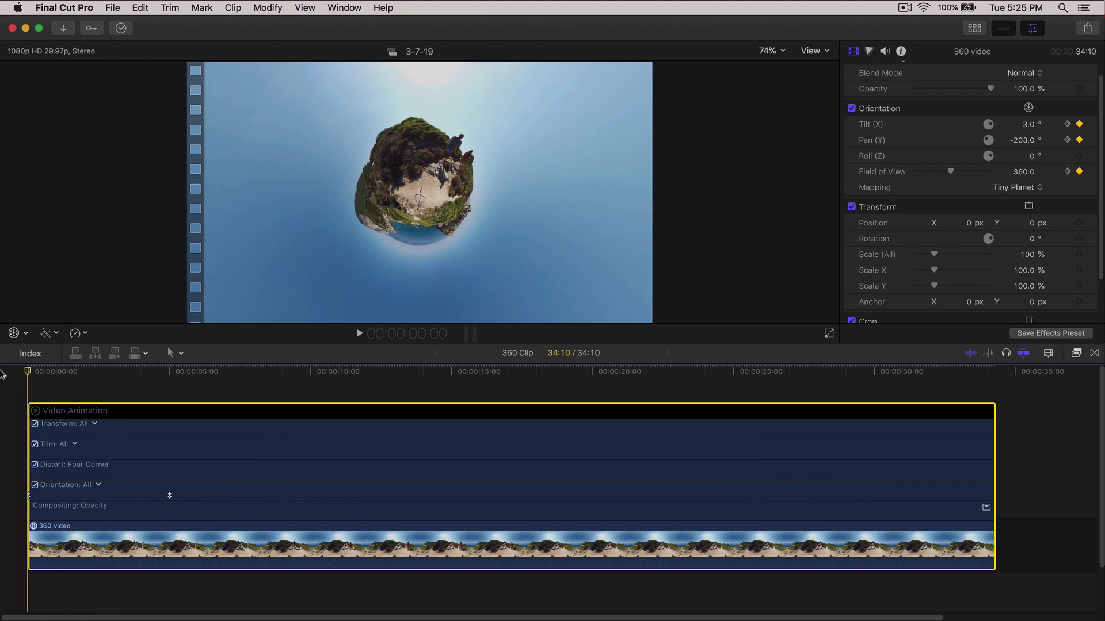
key(space)
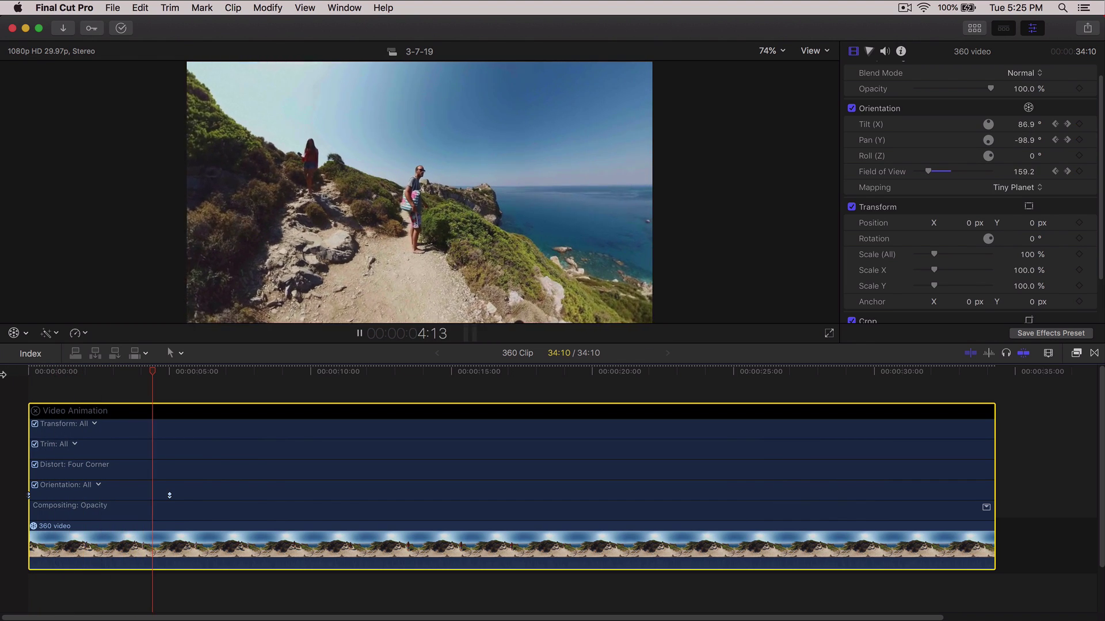
- Replay the animation and zoom the timeline in on its first seconds
key(ctrl+shift+i)
key(space)
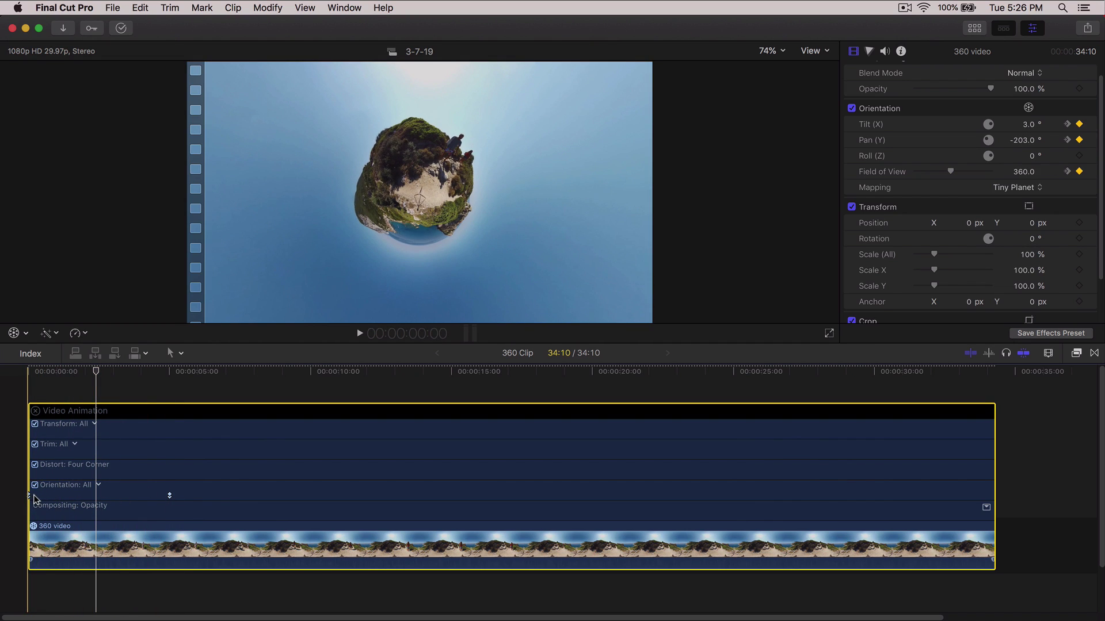
key(super+equal)
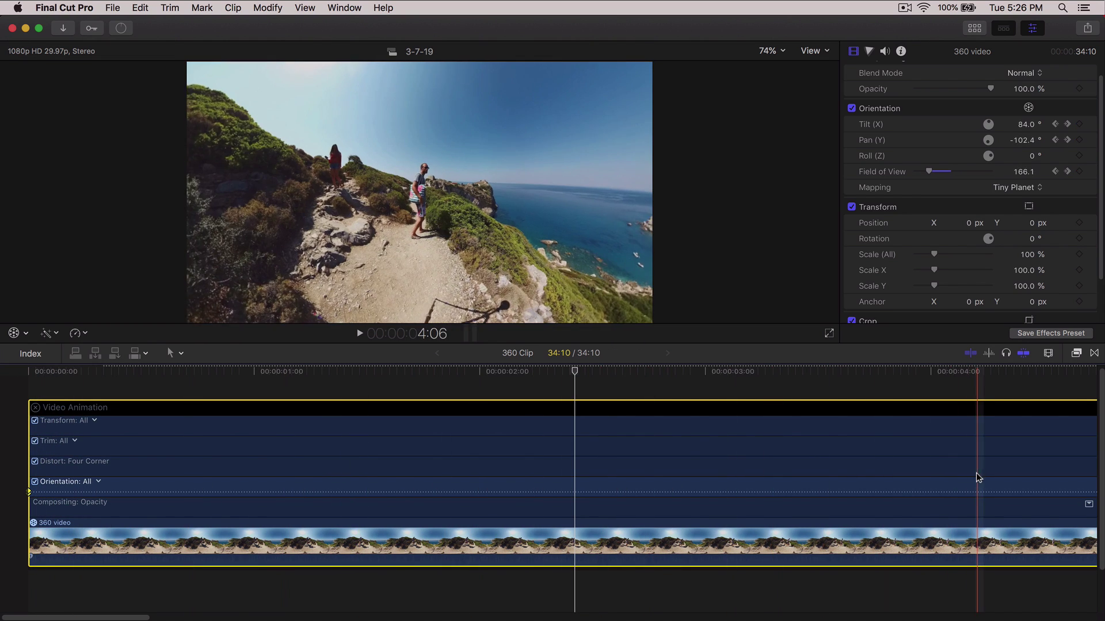
scroll(861, 493, right, 1)
scroll(862, 493, right, 5)
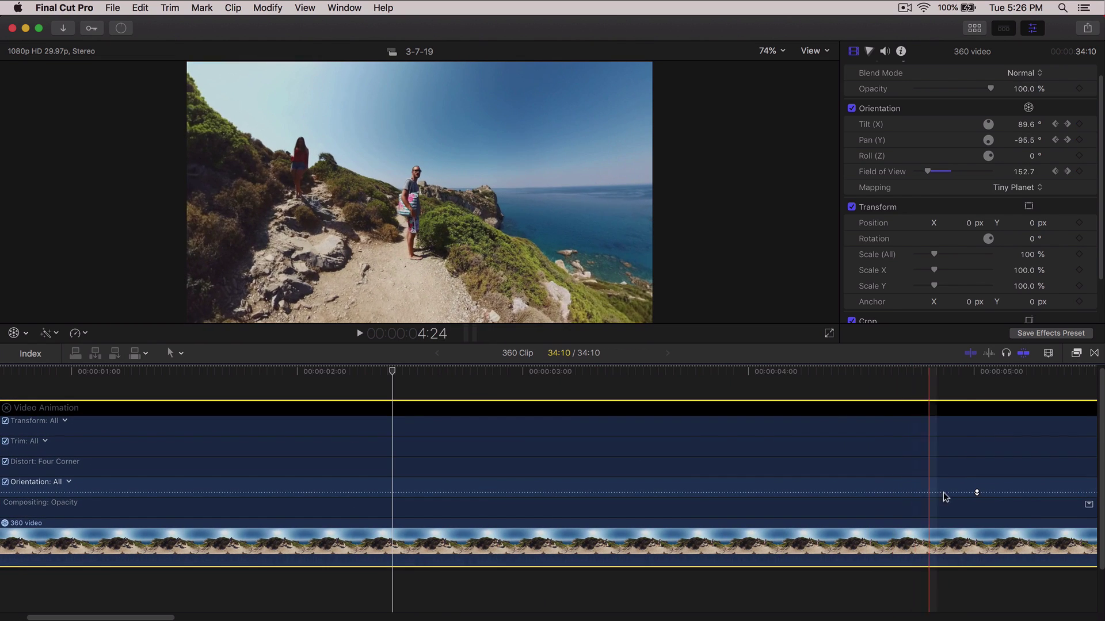
scroll(328, 506, left, 6)
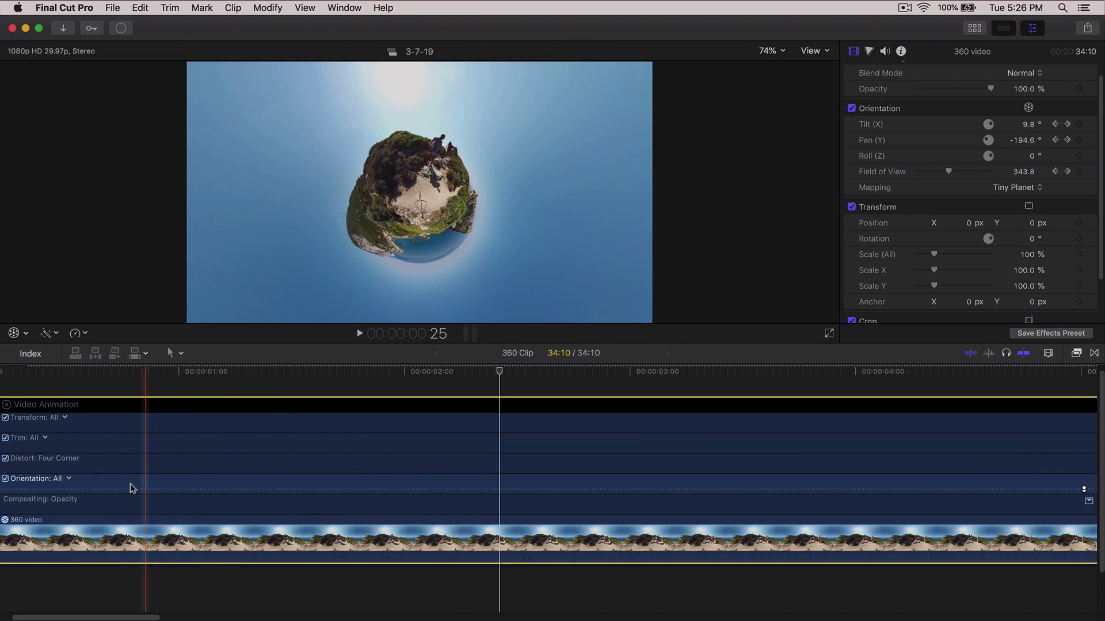
scroll(944, 476, right, 6)
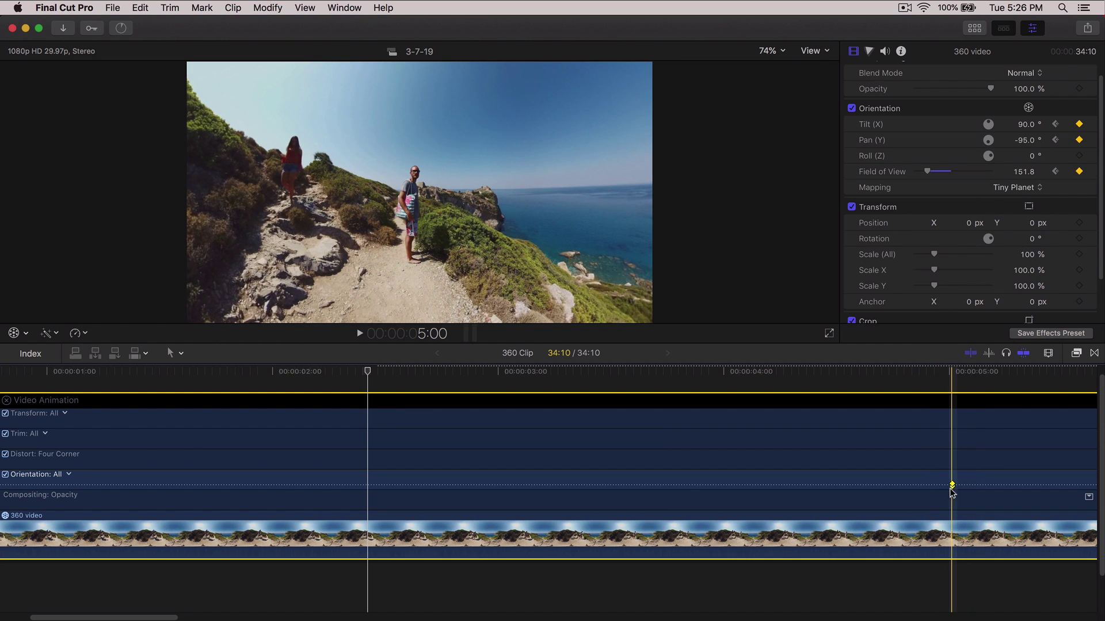
- Move the Orientation end keyframe earlier to about 2:28 and play the shortened animation
drag(951, 485, 492, 486)
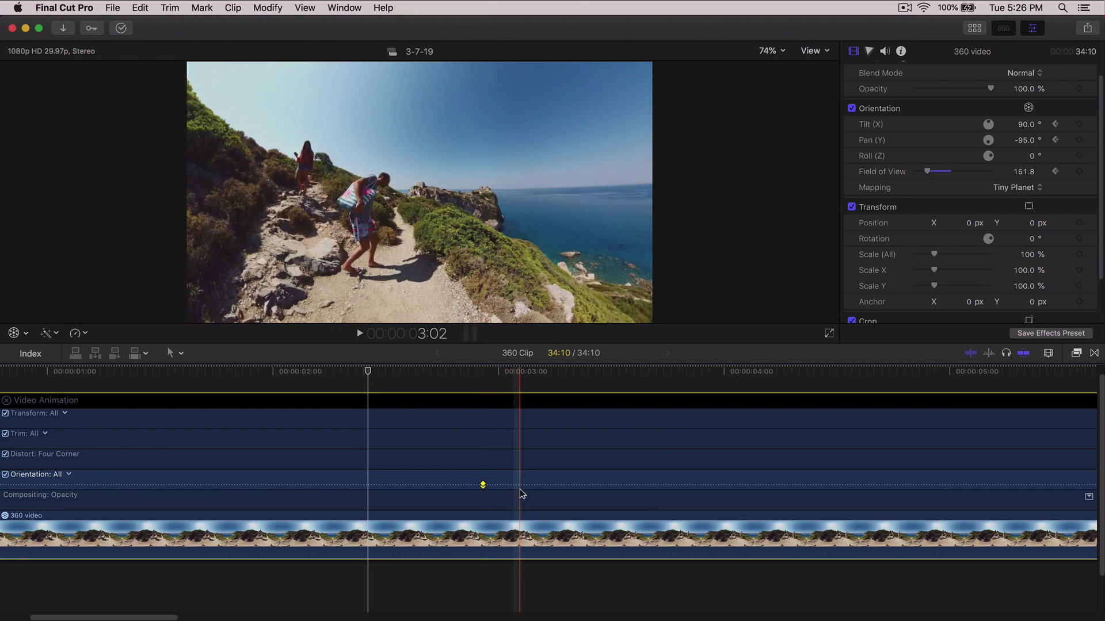
key(Home)
key(space)
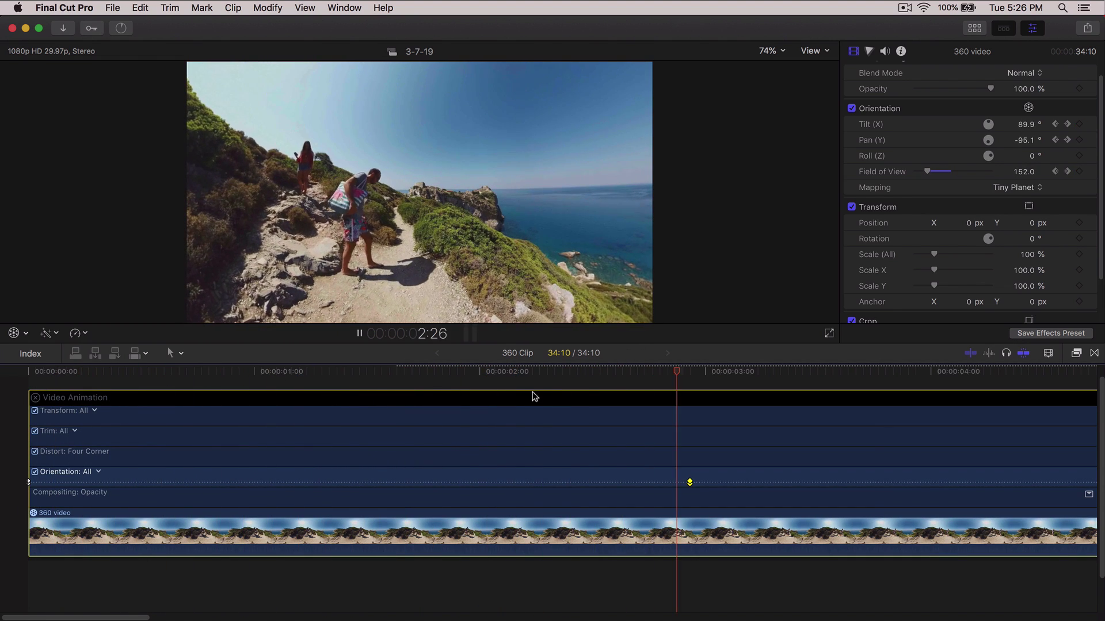
click(365, 374)
key(space)
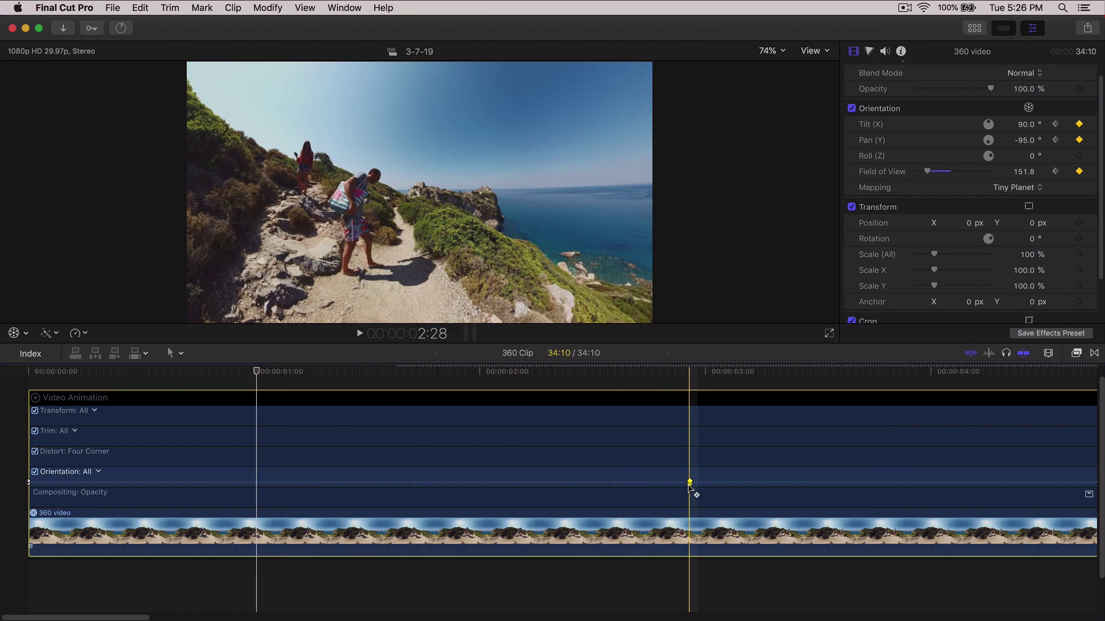
drag(689, 482, 254, 482)
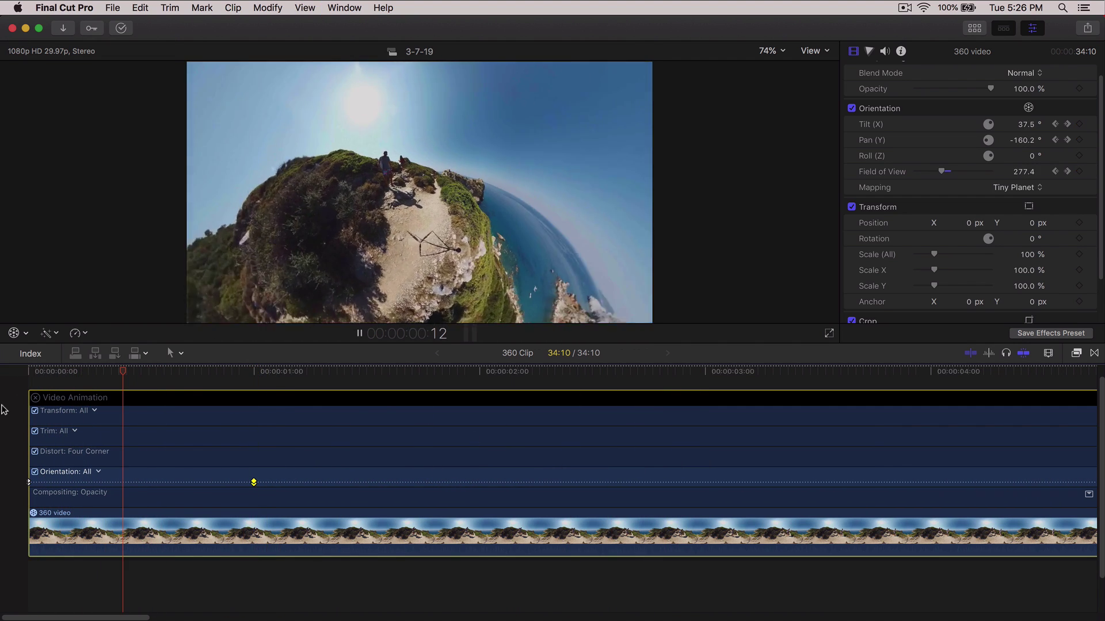
key(space)
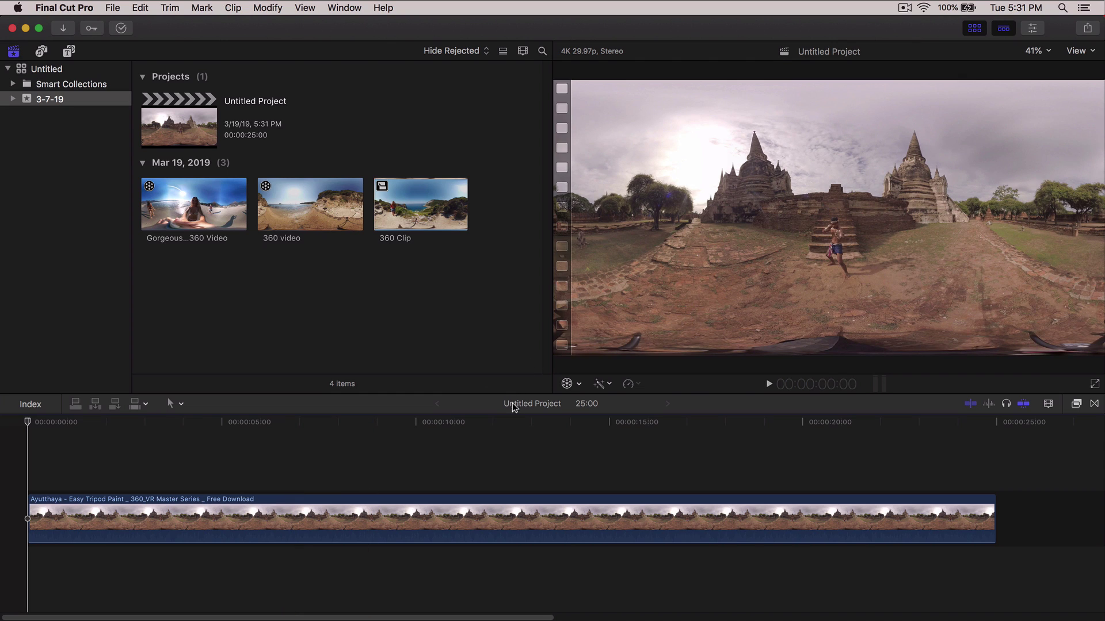
- Select the temple clip, hide the browser, and show the 360 | SUGARfx effects with Revolve 360
click(576, 516)
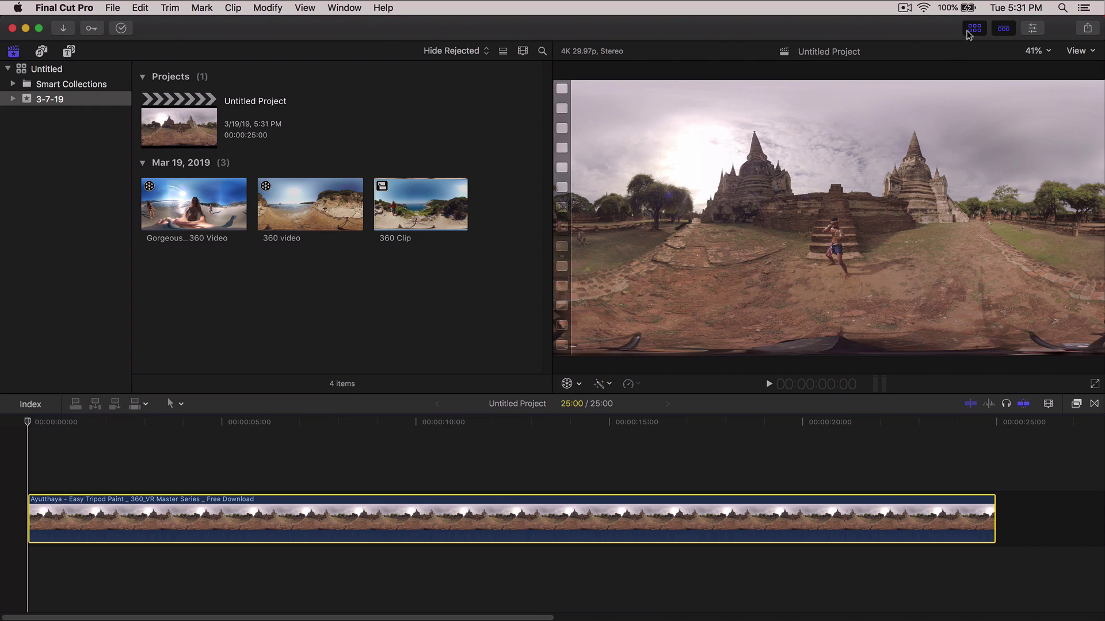
click(975, 29)
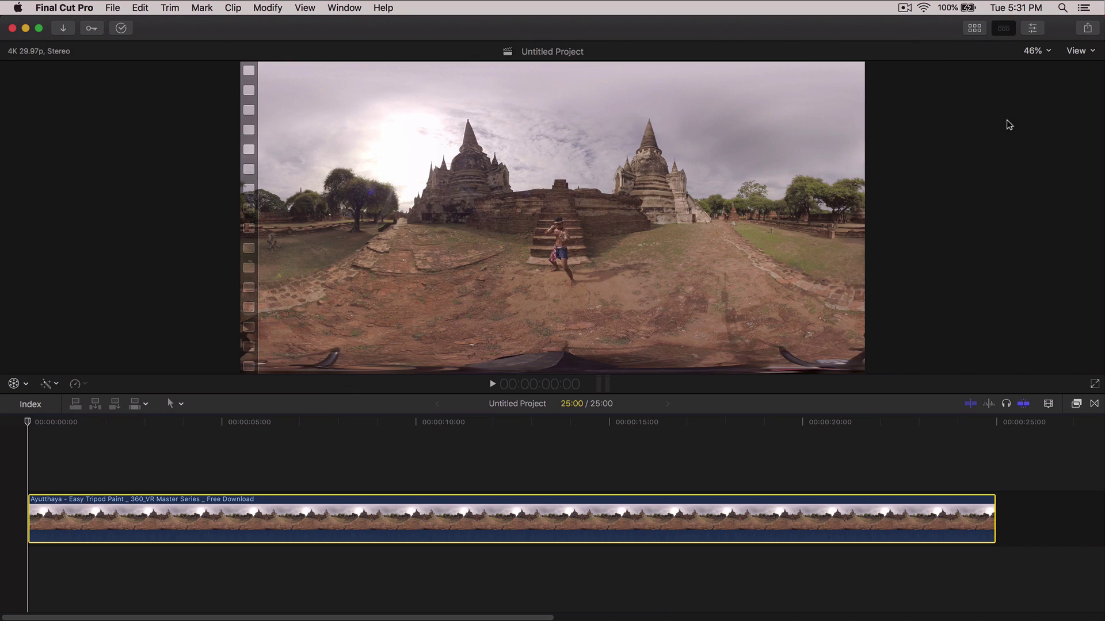
click(1077, 404)
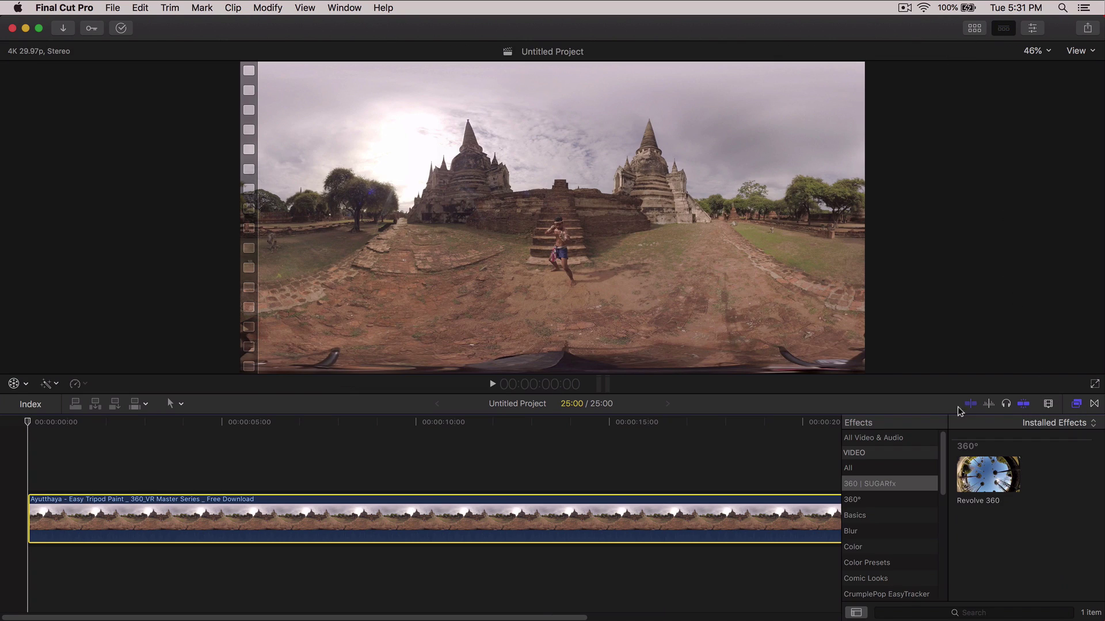
click(912, 488)
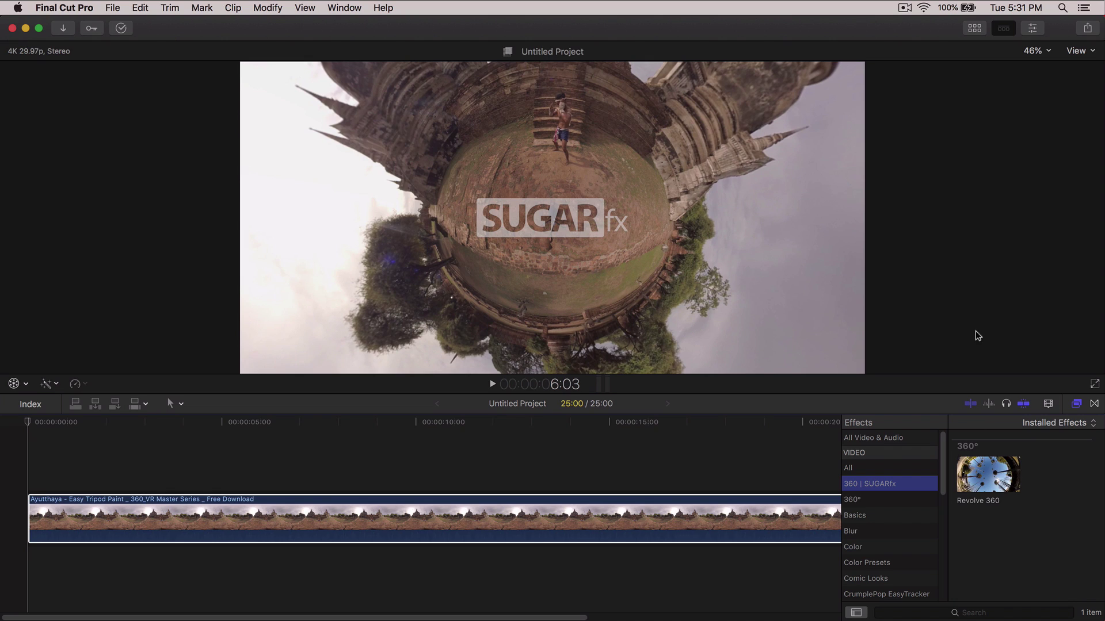
click(986, 348)
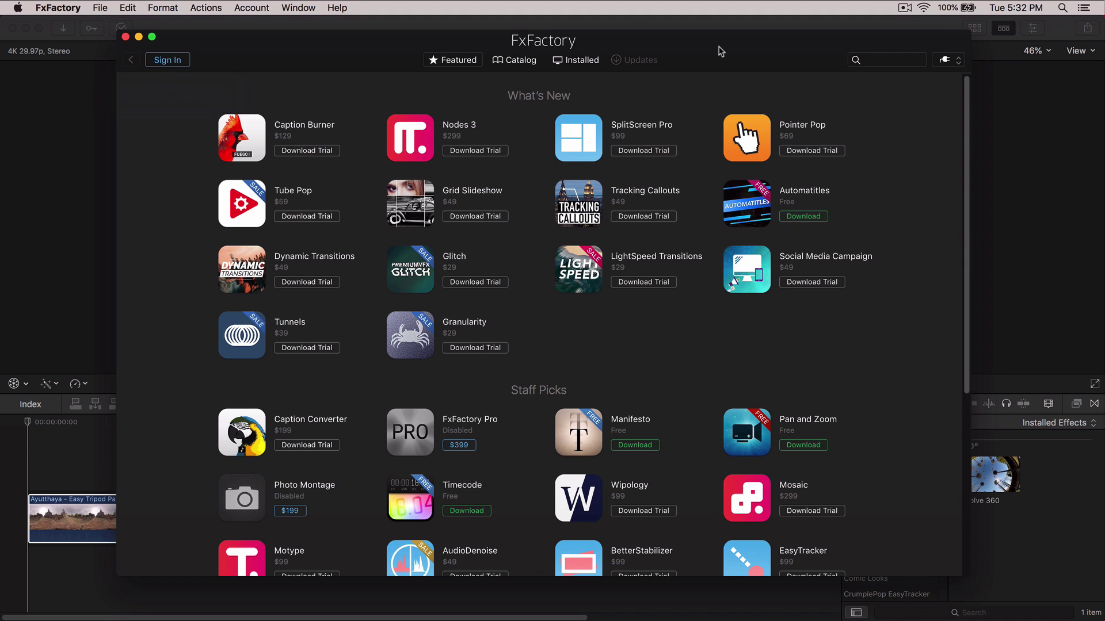
- Search the FxFactory catalog for '360' and open the Revolve 360 product details
drag(721, 52, 786, 68)
scroll(581, 356, down, 5)
scroll(581, 355, up, 5)
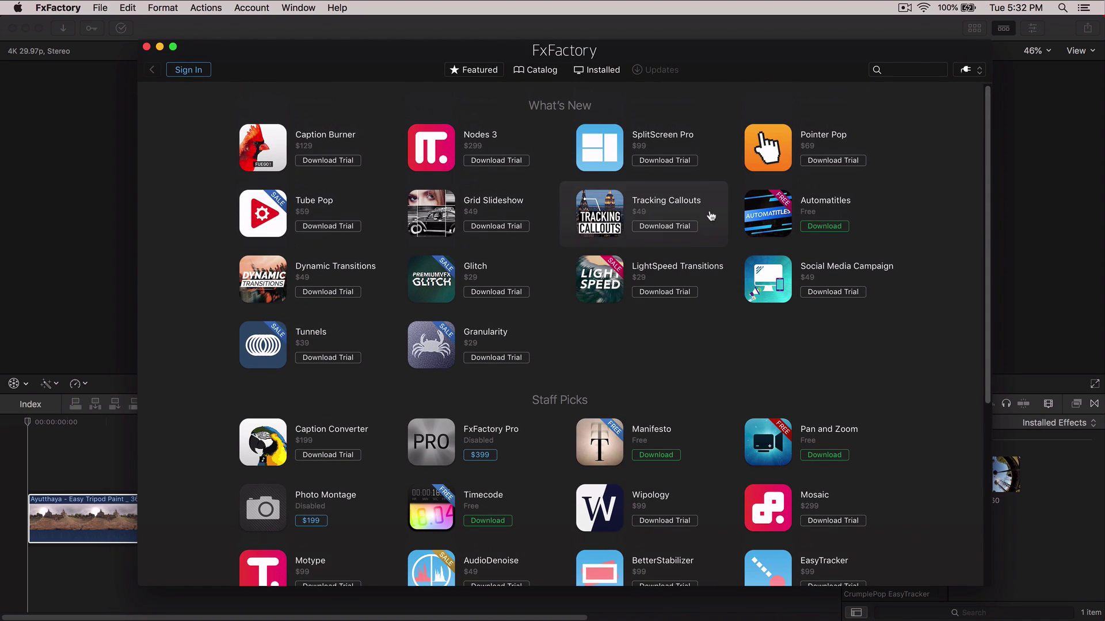
click(901, 69)
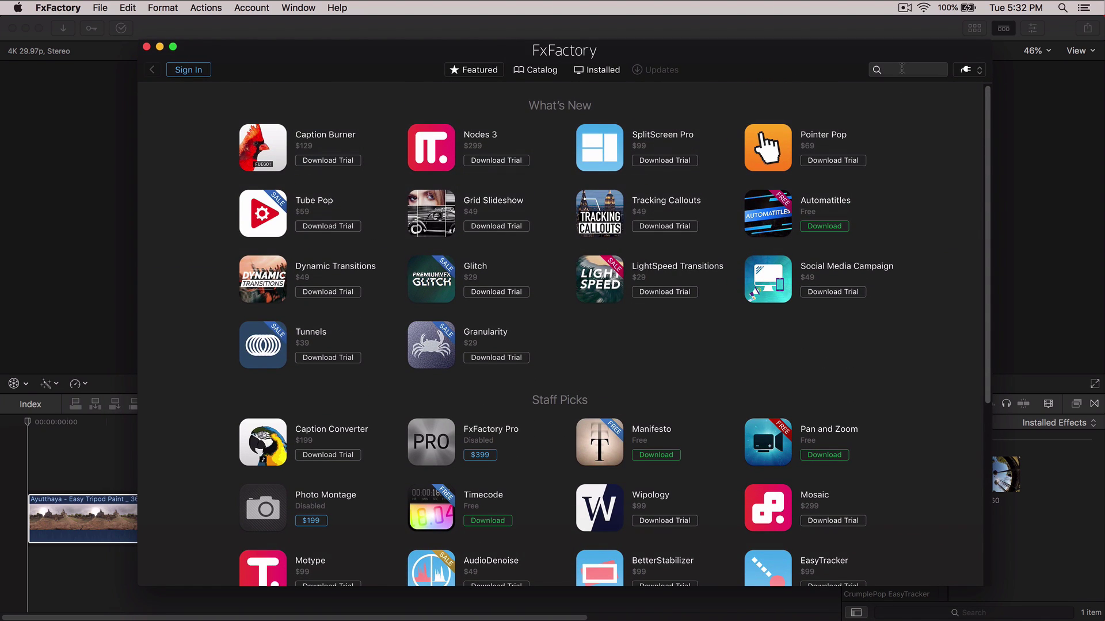
text(360)
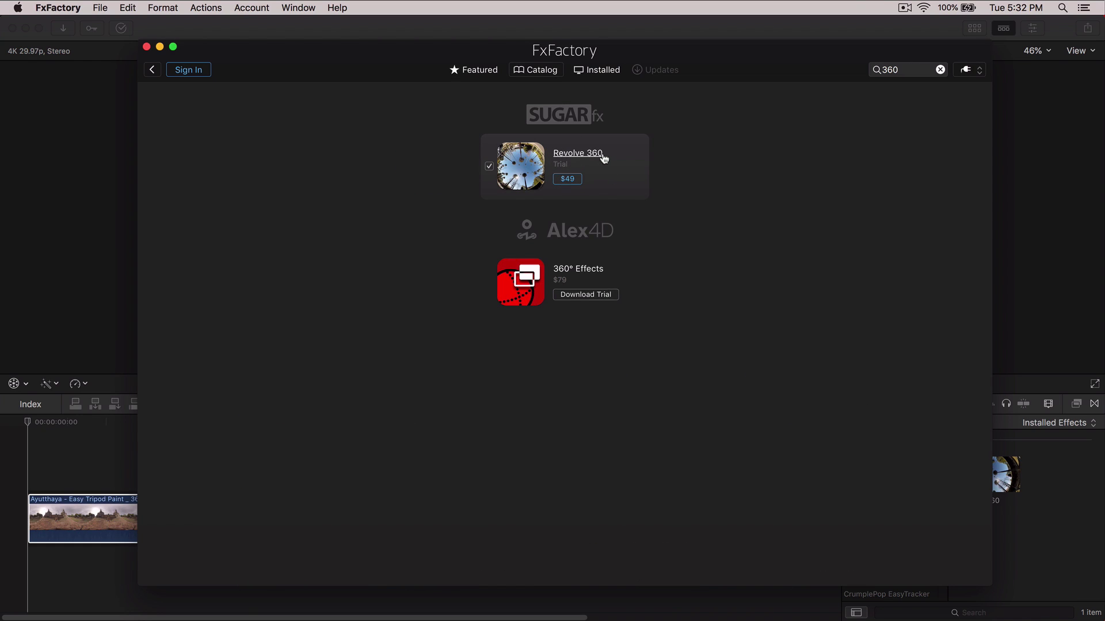
click(574, 155)
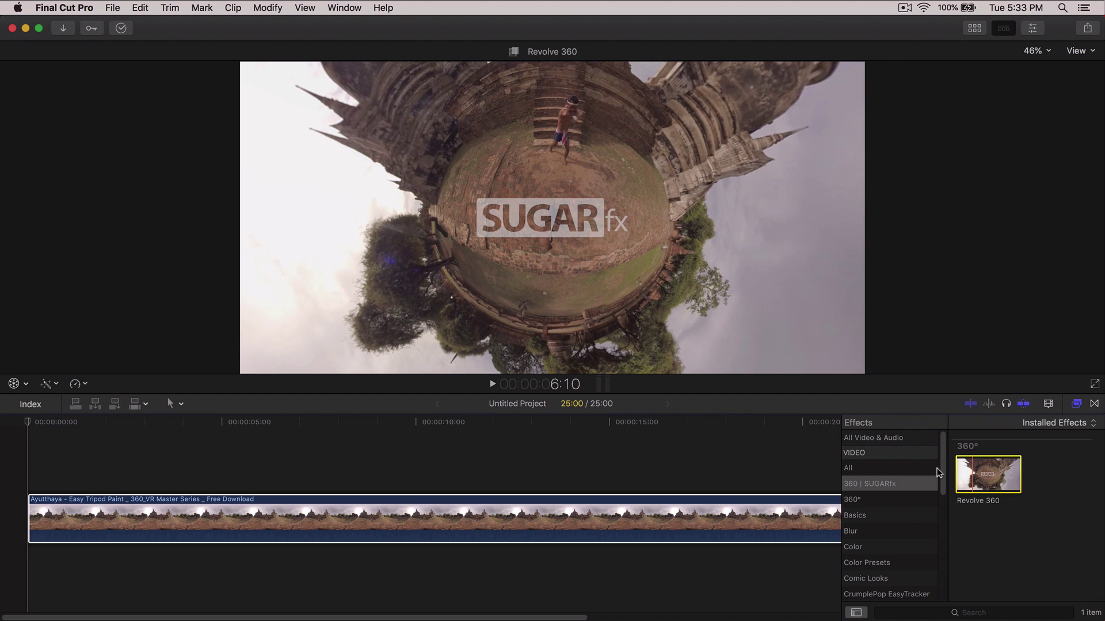
- Apply Revolve 360 to the temple clip, move the playhead to 7:21, and show its parameters
drag(978, 474, 716, 514)
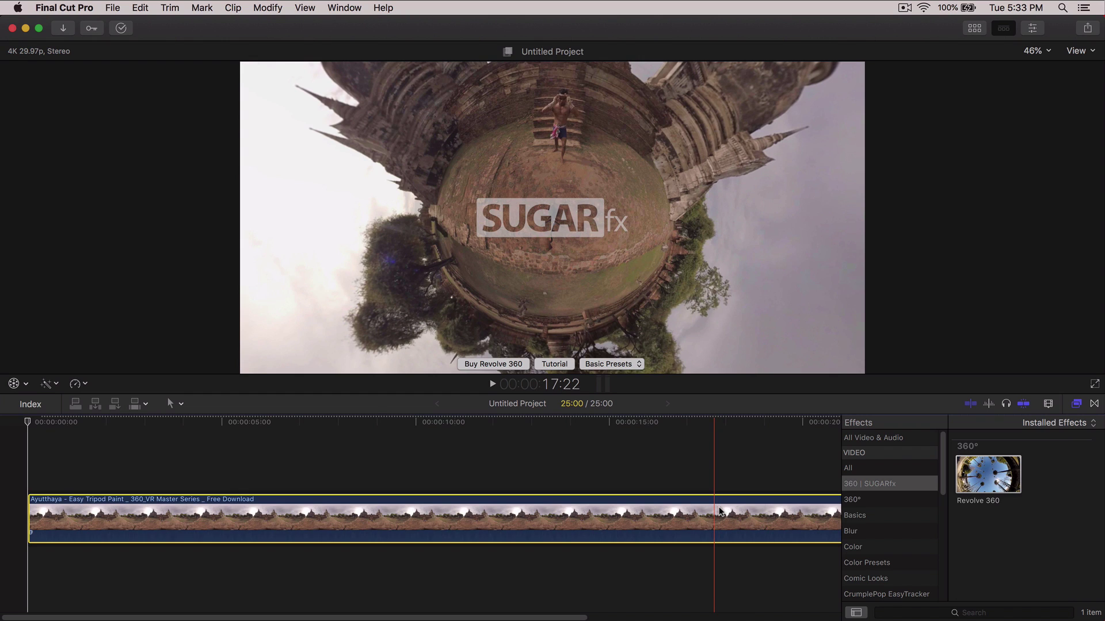
click(1076, 403)
drag(511, 422, 326, 421)
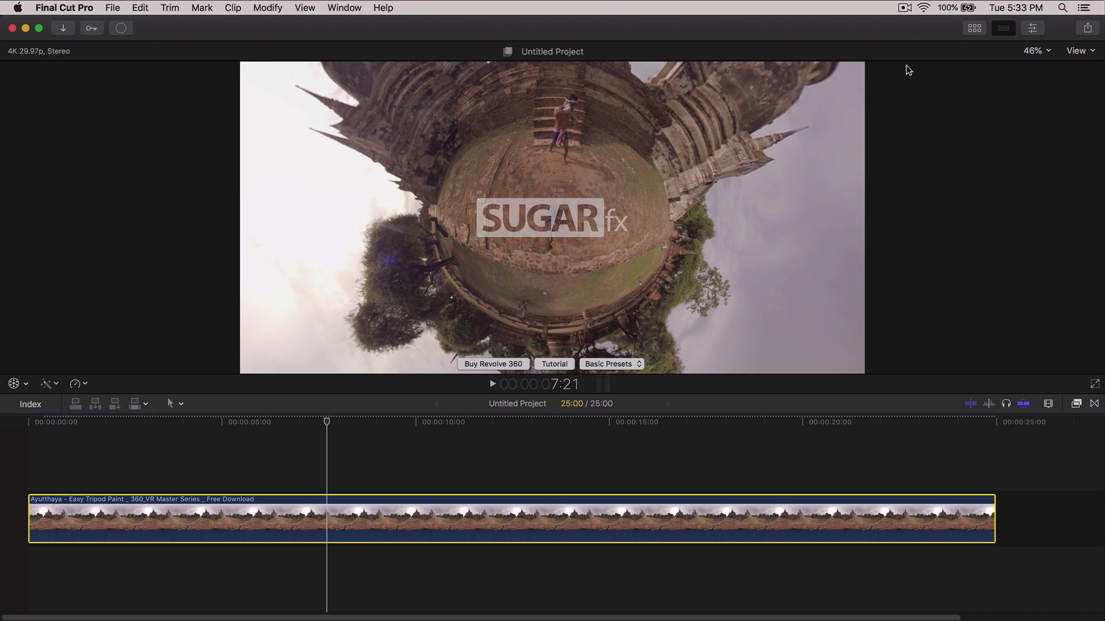
key(super+4)
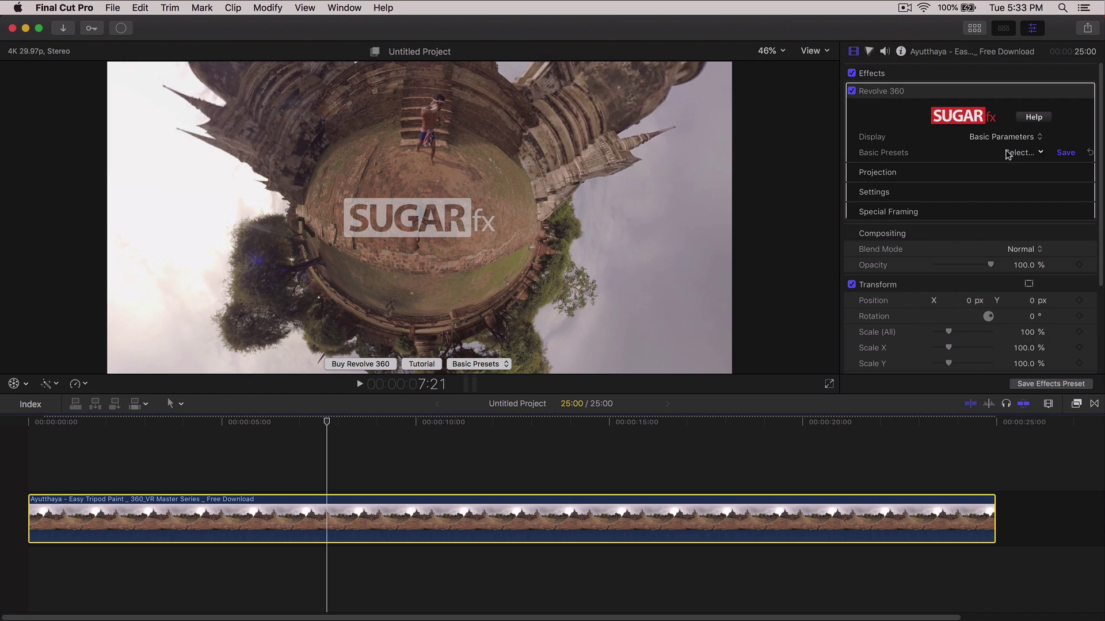
- Try Flip and Flop under Projection, undo the Flop, and switch projection Back then Front
scroll(978, 193, down, 1)
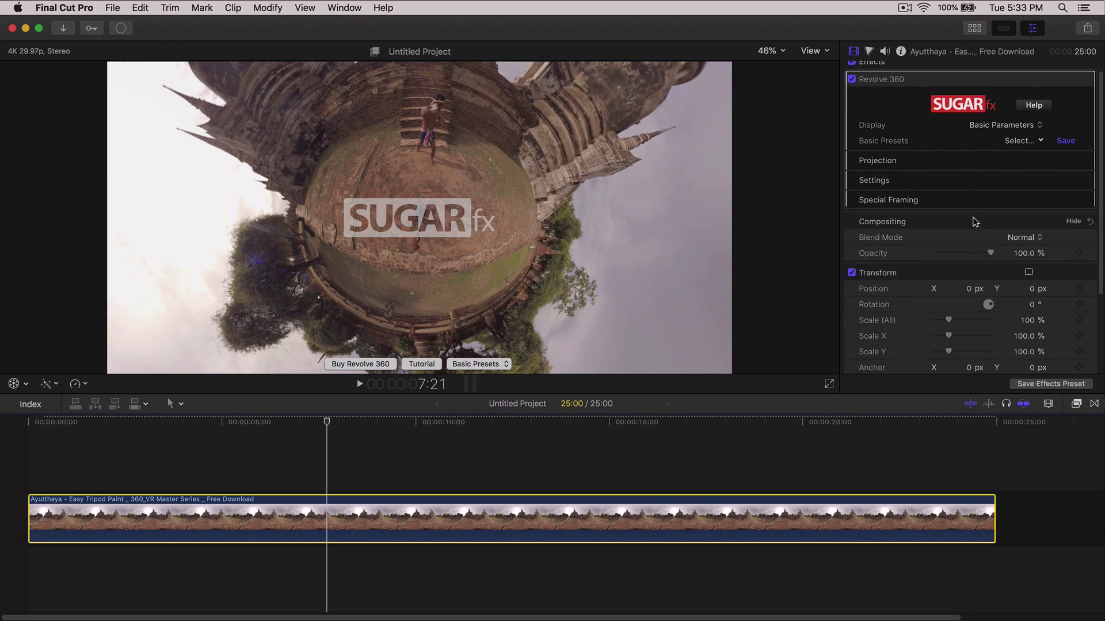
click(1072, 160)
scroll(915, 161, down, 1)
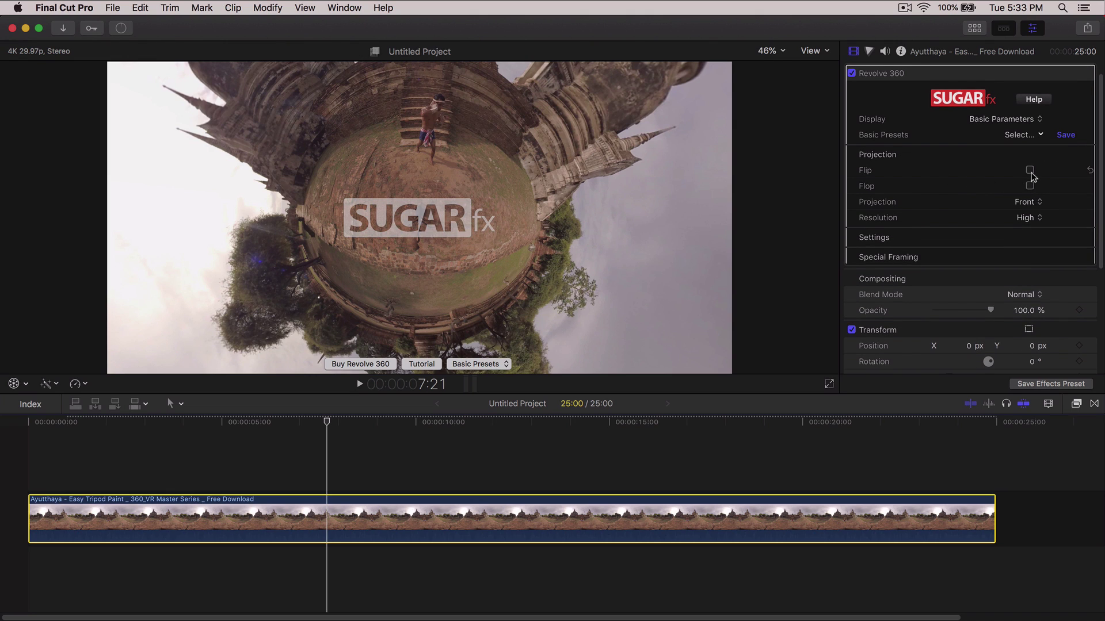
click(1029, 170)
click(1029, 186)
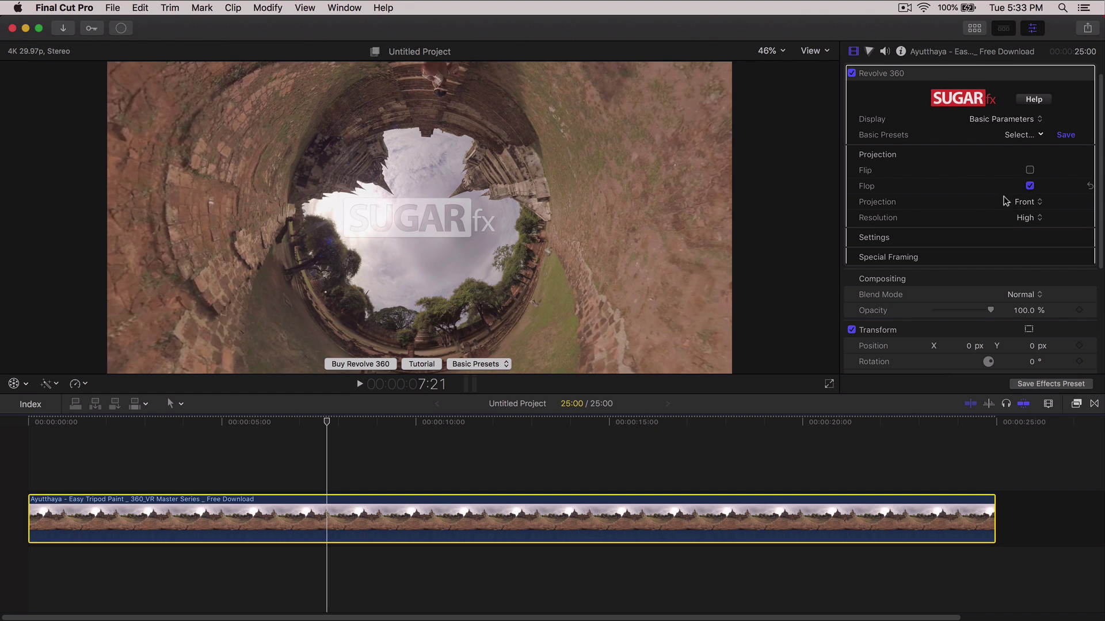
key(super+z)
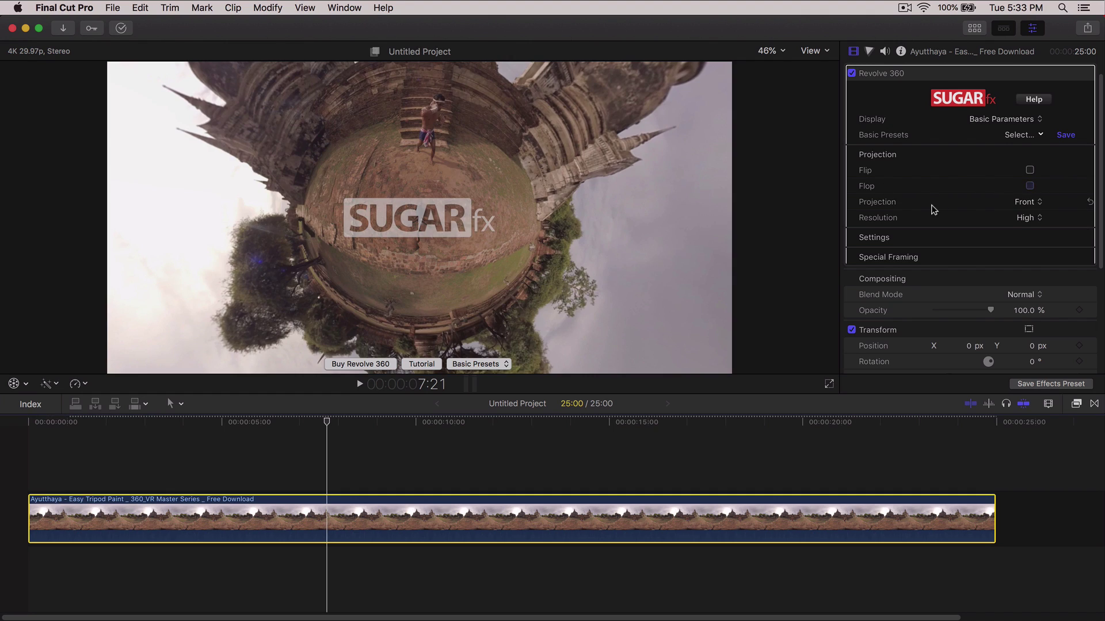
click(1020, 204)
click(1024, 214)
click(1023, 201)
key(Return)
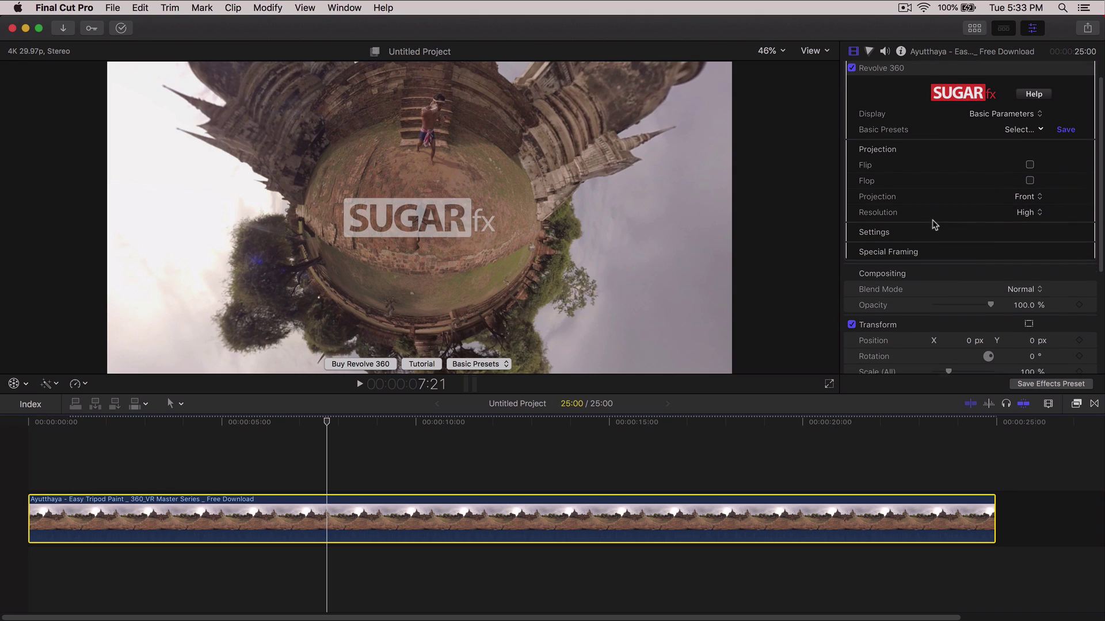
scroll(978, 222, down, 2)
- In Settings, try Tilt and Pan before resetting them to -90.0 and 0, then strengthen Fish Eye
click(1065, 221)
scroll(937, 195, down, 1)
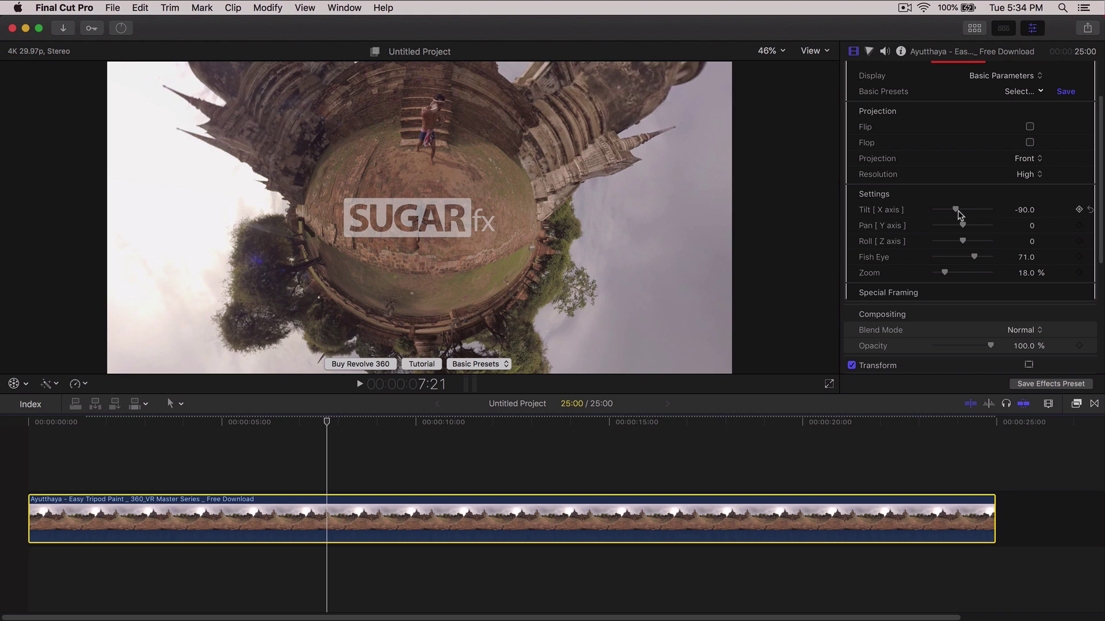
drag(967, 212, 958, 208)
click(1089, 209)
drag(962, 226, 1100, 236)
click(1090, 226)
mouse_move(976, 259)
mouse_down()
mouse_move(966, 254)
mouse_move(995, 245)
mouse_move(948, 271)
mouse_move(960, 269)
mouse_up()
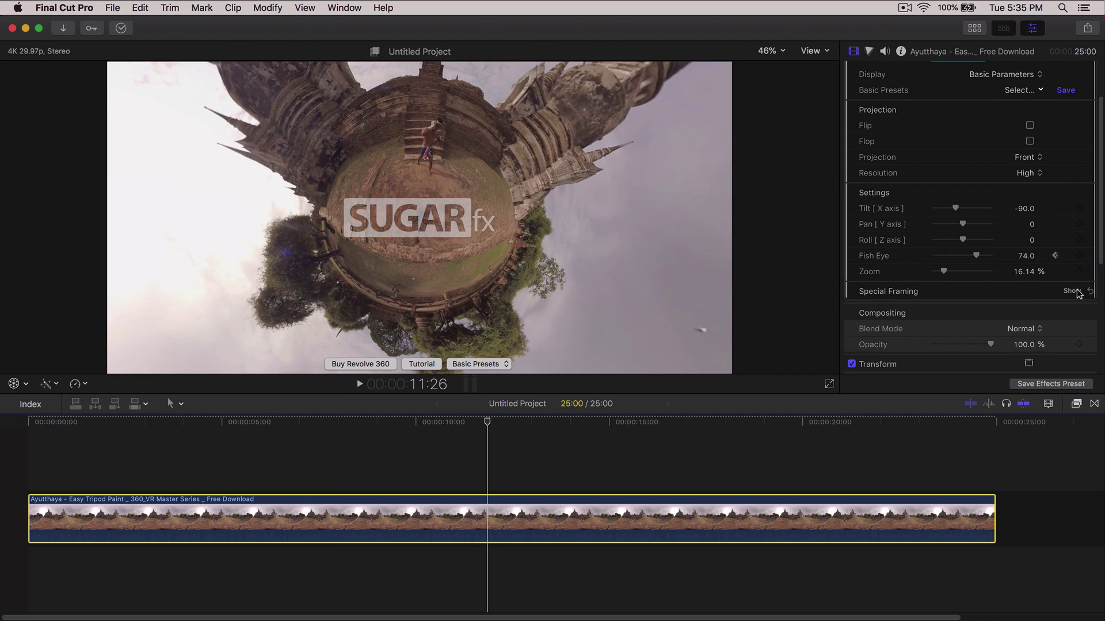
- Expand Special Framing, dolly into the courtyard and raise Scaling In to reframe the planet
click(1076, 292)
scroll(895, 237, down, 2)
scroll(895, 236, down, 1)
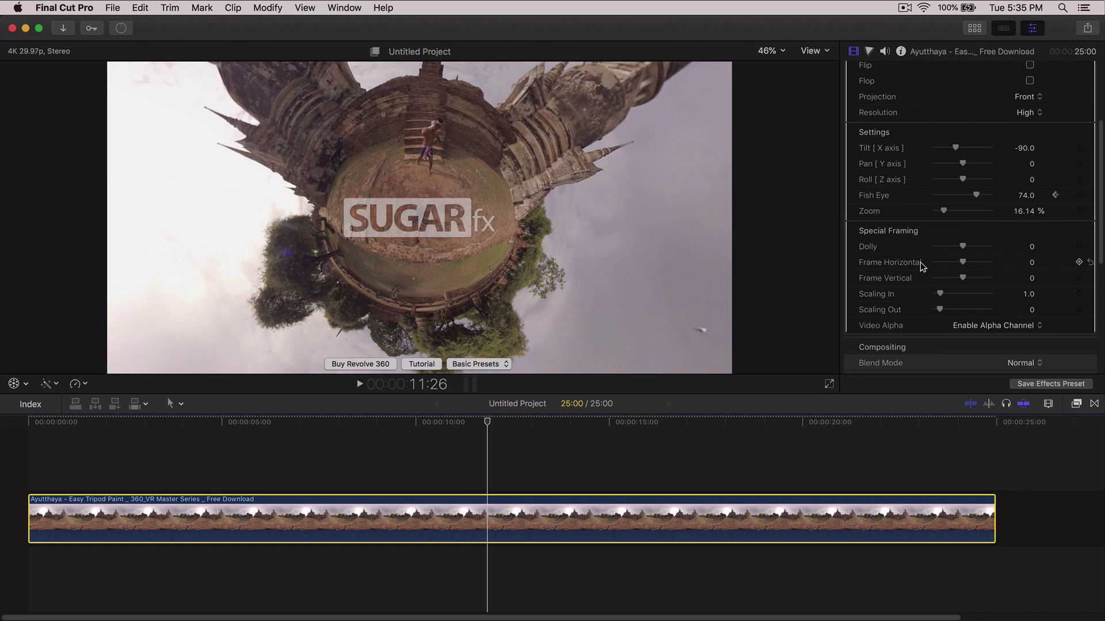
mouse_move(971, 250)
mouse_down()
mouse_move(962, 246)
mouse_move(962, 262)
mouse_move(961, 250)
mouse_up()
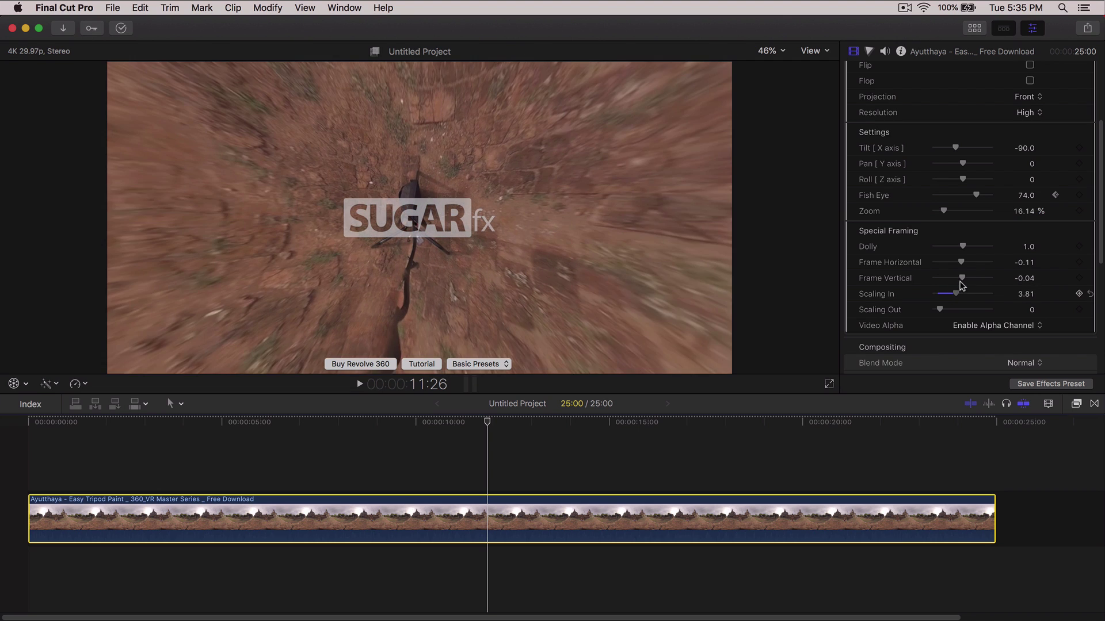
drag(974, 286, 944, 301)
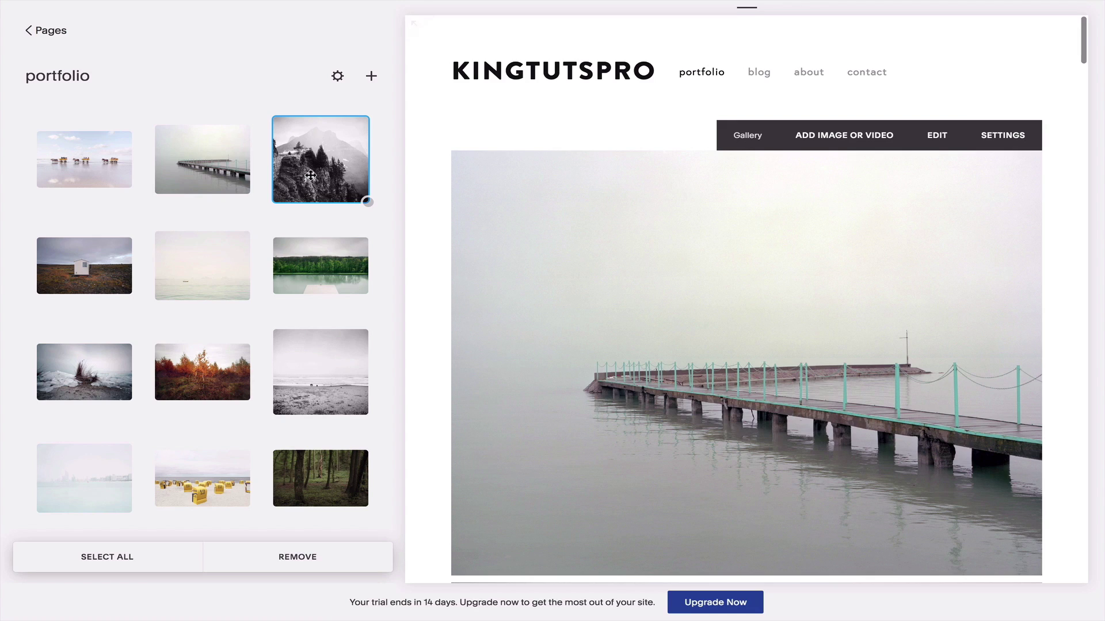
- Move the third portfolio thumbnail first, set Site Alignment to Right, and widen Outside Padding
drag(276, 173, 33, 176)
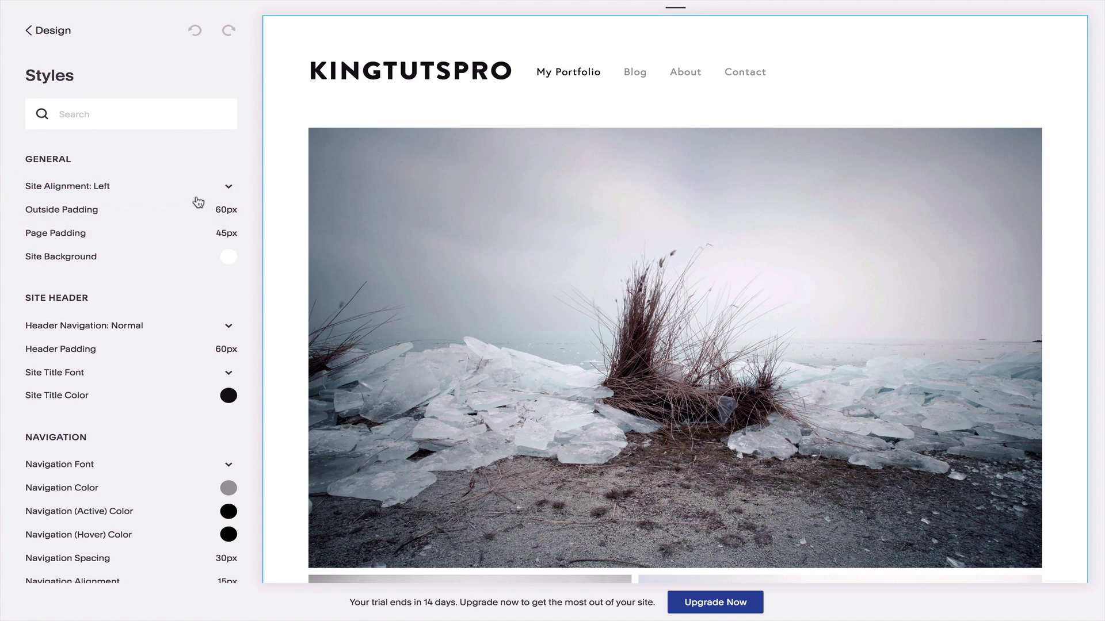
click(198, 202)
click(224, 186)
click(198, 213)
click(226, 210)
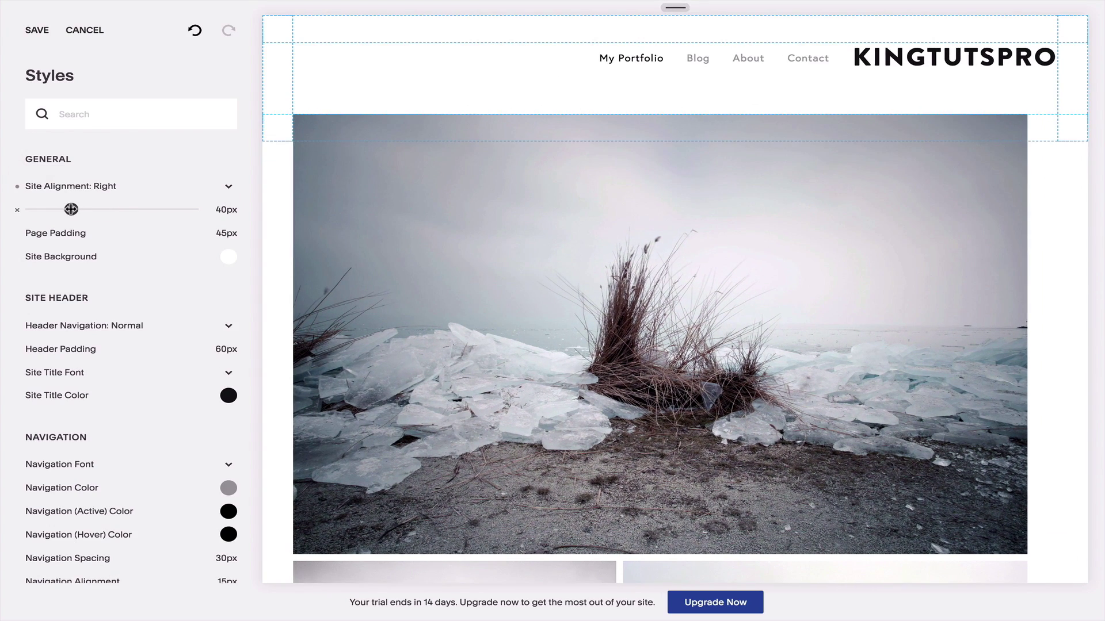